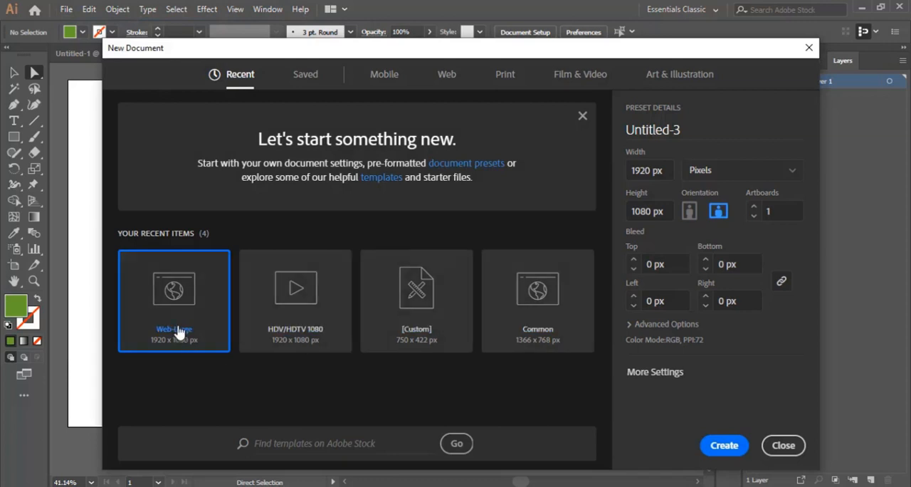
Step: Create a Web-Large 1920 × 1080 px document and copy the green square from Untitled-2 into it
{"action": "double_click", "coordinate": [180, 299]}
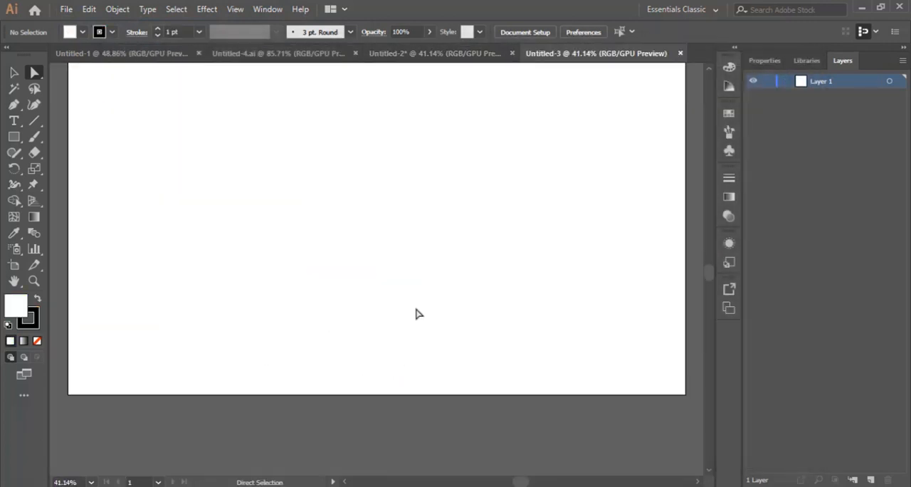
{"action": "left_click", "coordinate": [435, 54]}
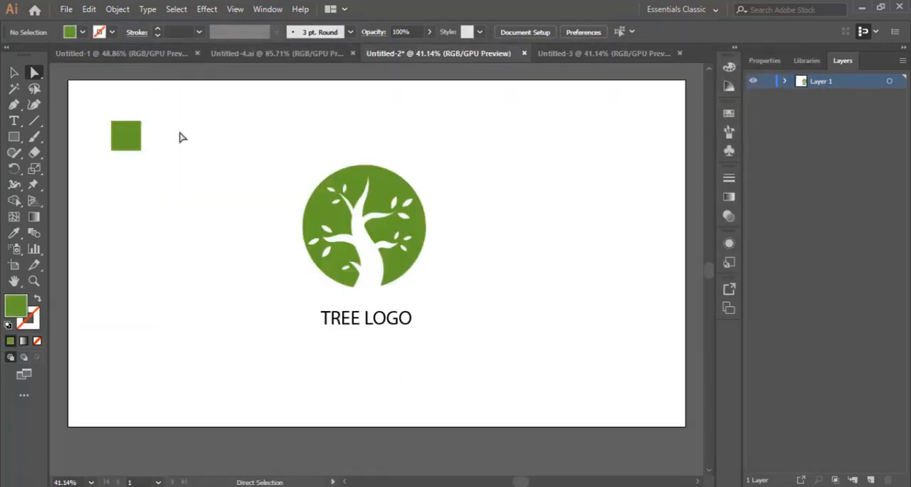
{"action": "left_click_drag", "start_coordinate": [131, 142], "coordinate": [203, 149]}
{"action": "left_click_drag", "start_coordinate": [132, 134], "coordinate": [283, 147]}
{"action": "left_click", "coordinate": [14, 73]}
{"action": "left_click", "coordinate": [232, 169]}
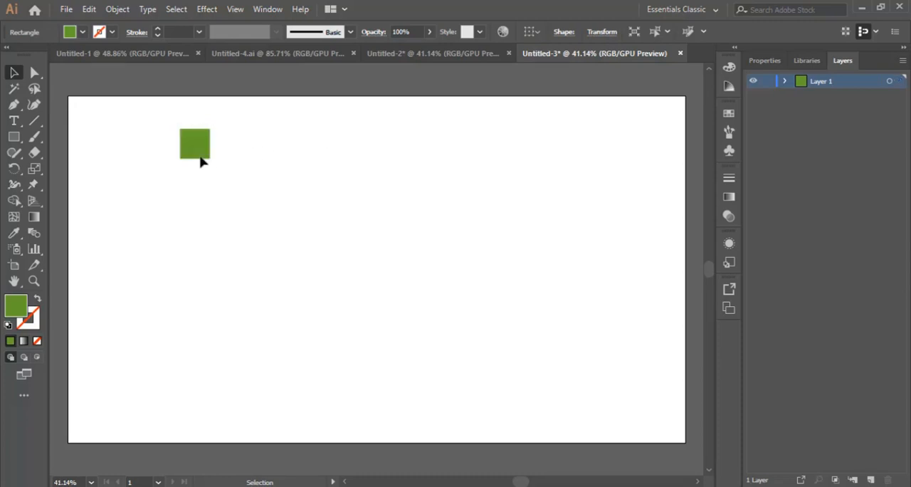
Step: Move the green square into the artboard's upper-left corner and deselect it
{"action": "left_click_drag", "start_coordinate": [197, 145], "coordinate": [108, 126]}
{"action": "left_click", "coordinate": [298, 251]}
{"action": "scroll", "coordinate": [298, 251], "scroll_direction": "down", "scroll_amount": 1}
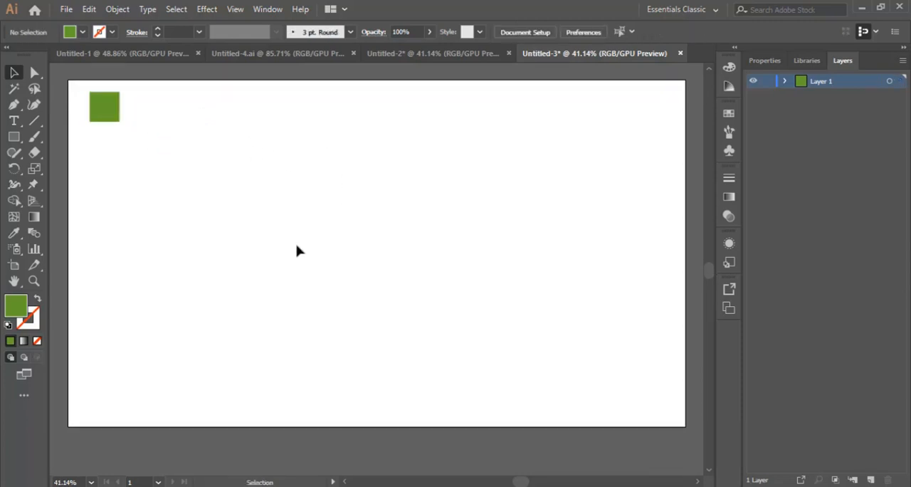
Step: Draw a large green circle without a stroke in the middle of the artboard with the Ellipse tool
{"action": "left_click", "coordinate": [14, 136]}
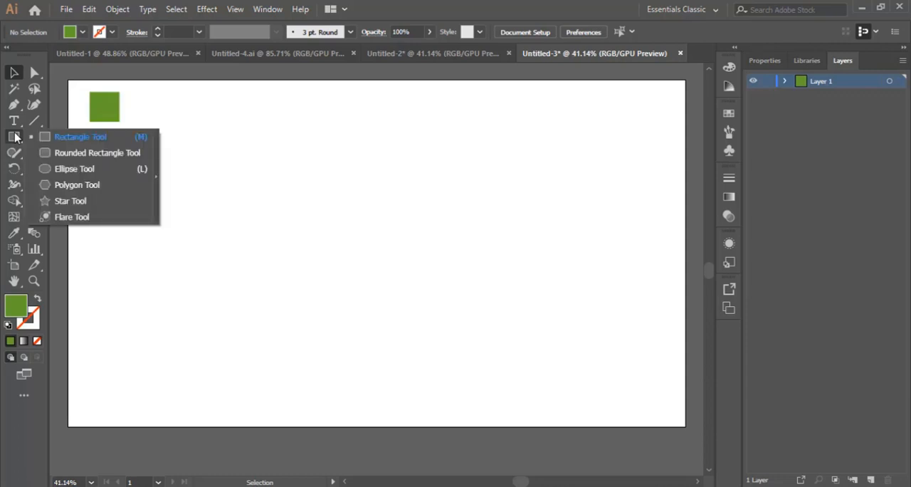
{"action": "left_click", "coordinate": [71, 169]}
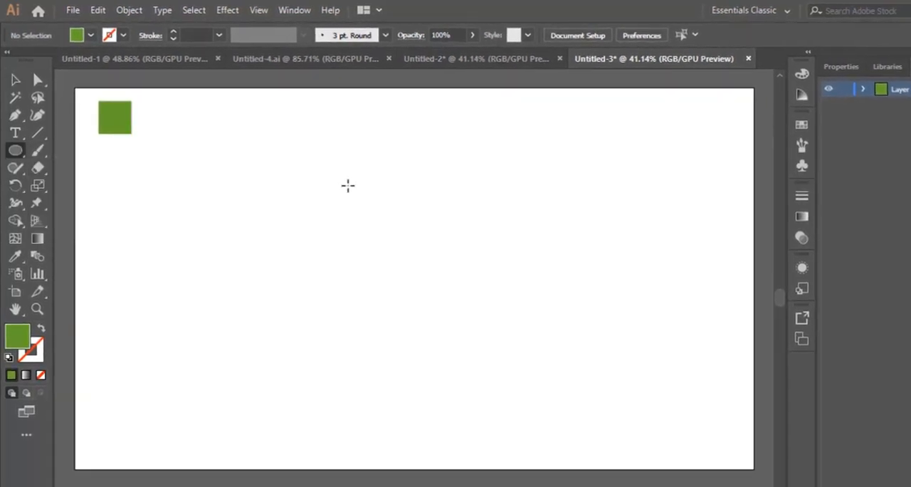
{"action": "left_click_drag", "start_coordinate": [320, 172], "coordinate": [512, 334]}
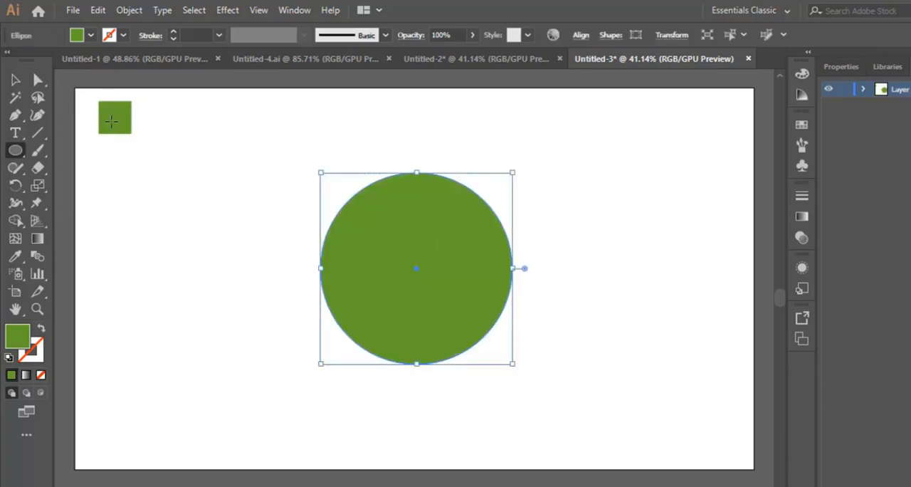
{"action": "left_click", "coordinate": [12, 82]}
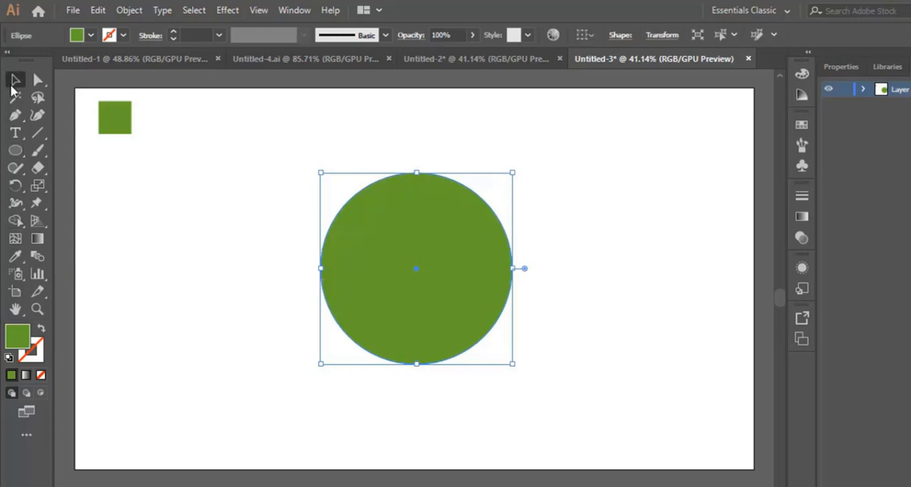
{"action": "left_click", "coordinate": [618, 277]}
Step: Draw the trunk's left edge with the Pen tool as an S-curve from near the circle's top to its lower edge
{"action": "left_click", "coordinate": [37, 308]}
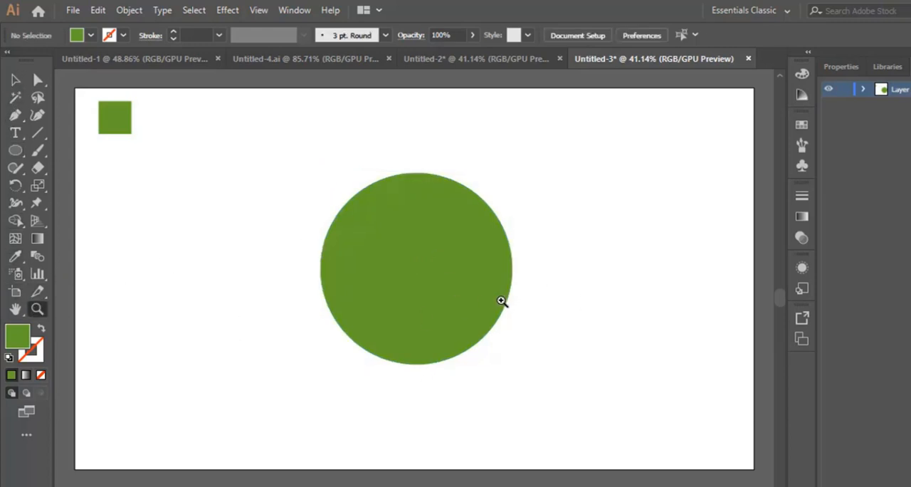
{"action": "left_click", "coordinate": [428, 266]}
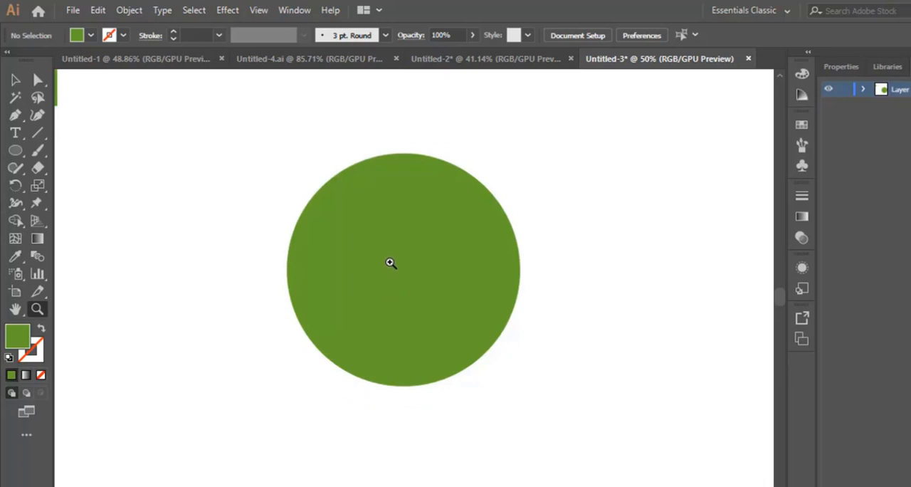
{"action": "left_click", "coordinate": [391, 261]}
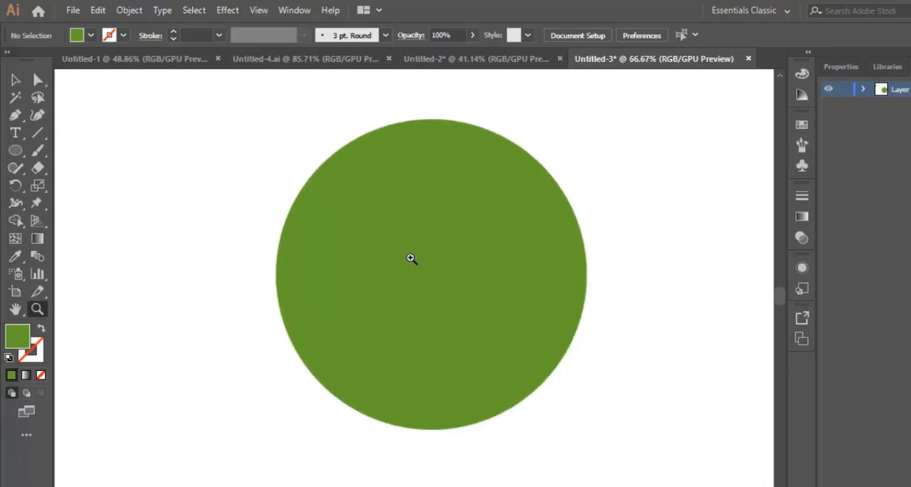
{"action": "left_click", "coordinate": [17, 117]}
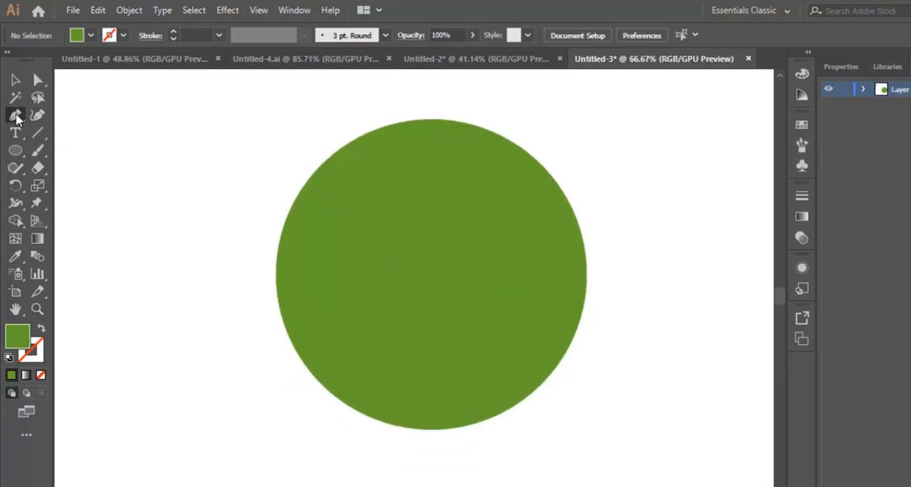
{"action": "left_click", "coordinate": [431, 147]}
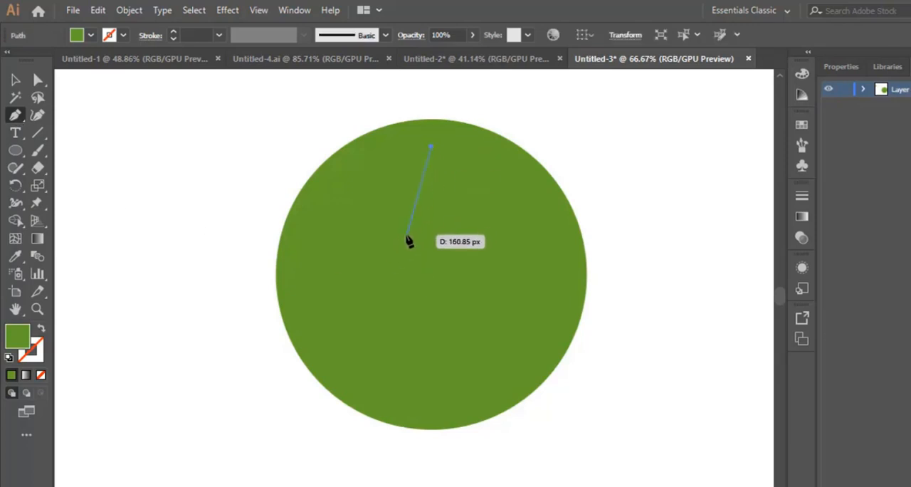
{"action": "left_click_drag", "start_coordinate": [399, 237], "coordinate": [407, 251]}
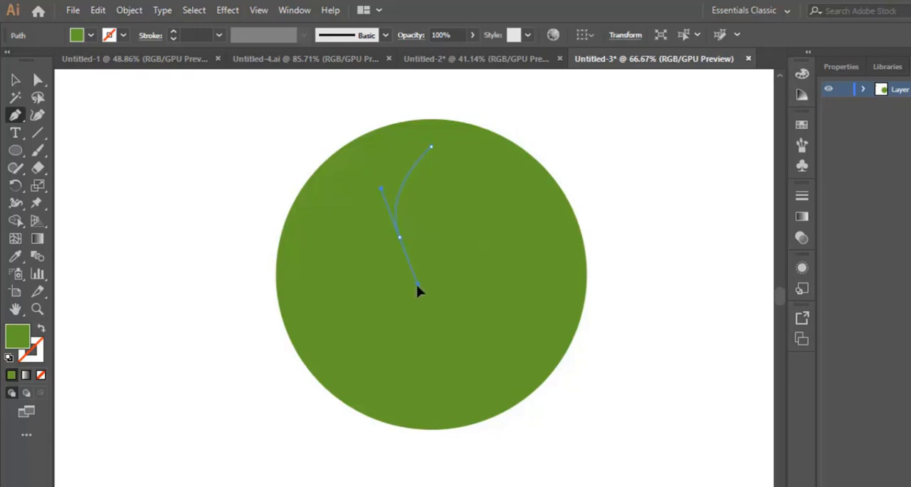
{"action": "left_click_drag", "start_coordinate": [417, 289], "coordinate": [330, 453]}
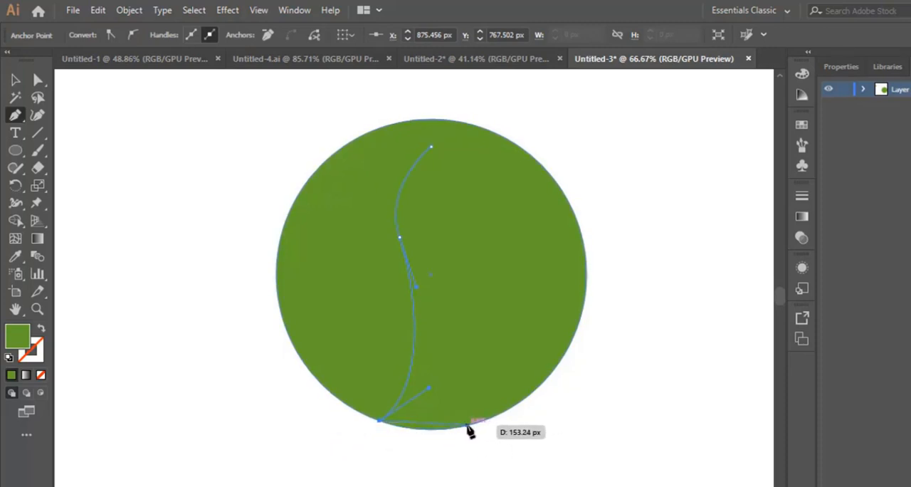
Step: Continue the trunk path along the circle's bottom and curve it up the right side, closing it at the tip
{"action": "left_click_drag", "start_coordinate": [468, 428], "coordinate": [497, 416]}
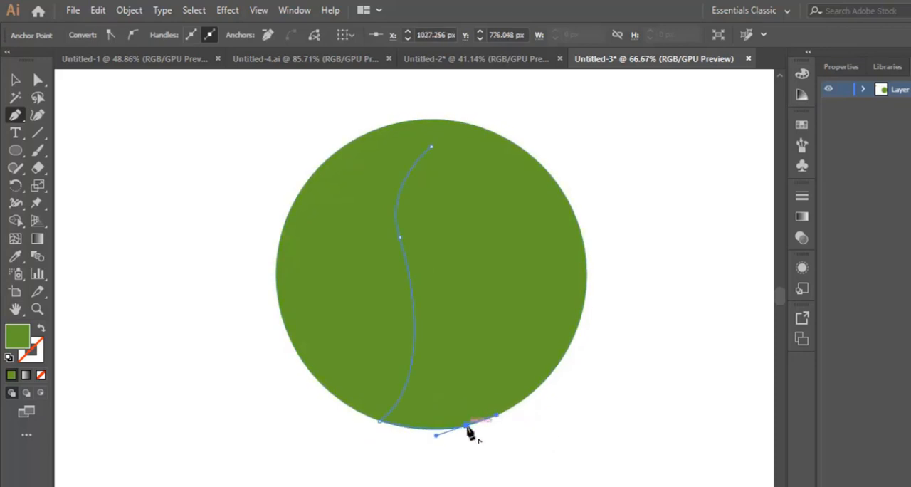
{"action": "left_click", "coordinate": [467, 427]}
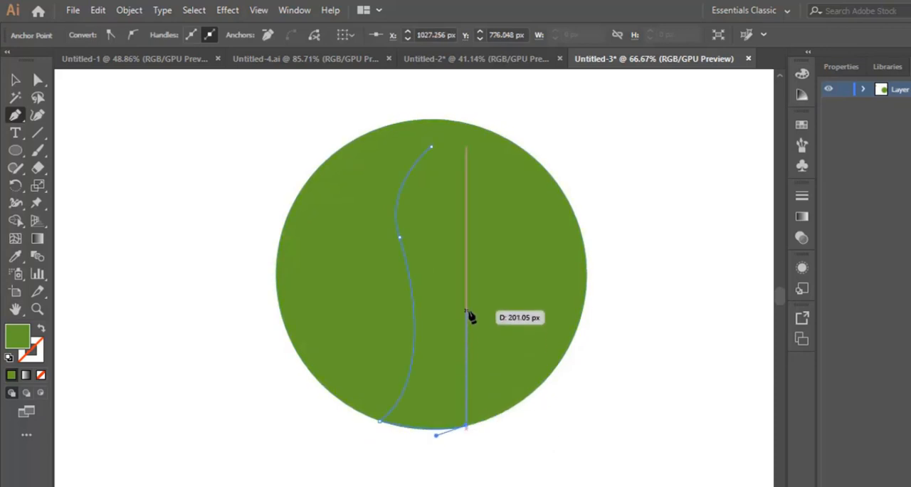
{"action": "left_click", "coordinate": [431, 246]}
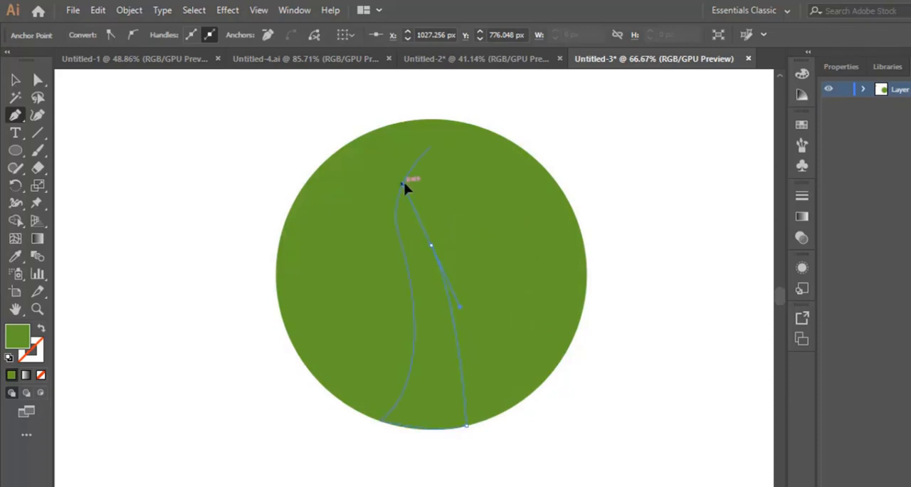
{"action": "left_click", "coordinate": [432, 149]}
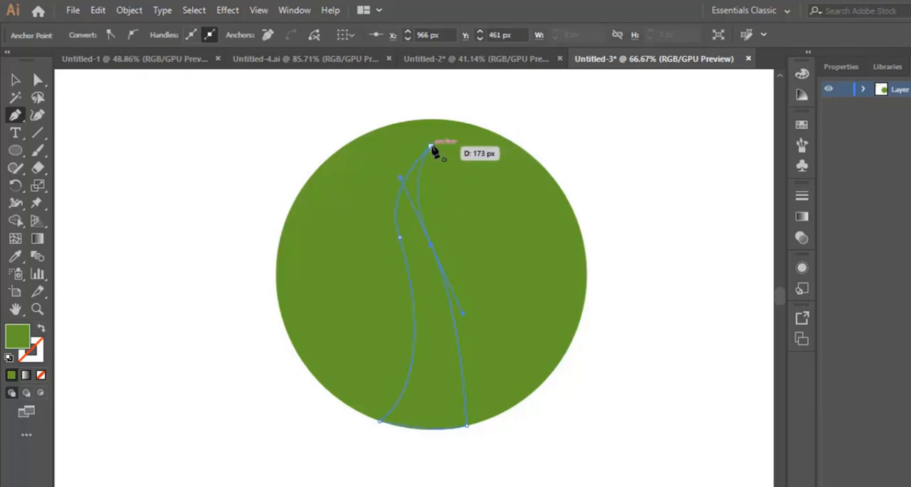
{"action": "left_click", "coordinate": [432, 147]}
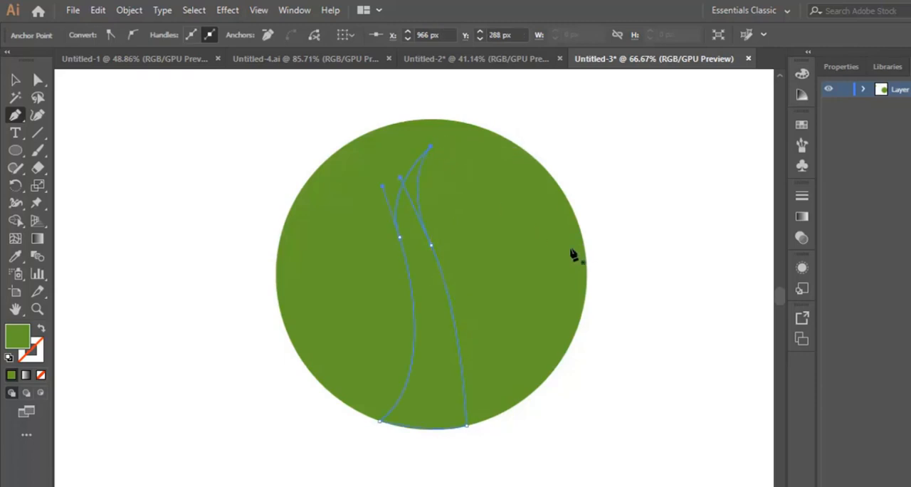
Step: Swap the trunk path's fill and stroke, leaving no fill, and set the stroke color to 020202
{"action": "left_click", "coordinate": [42, 330]}
{"action": "left_click", "coordinate": [39, 360]}
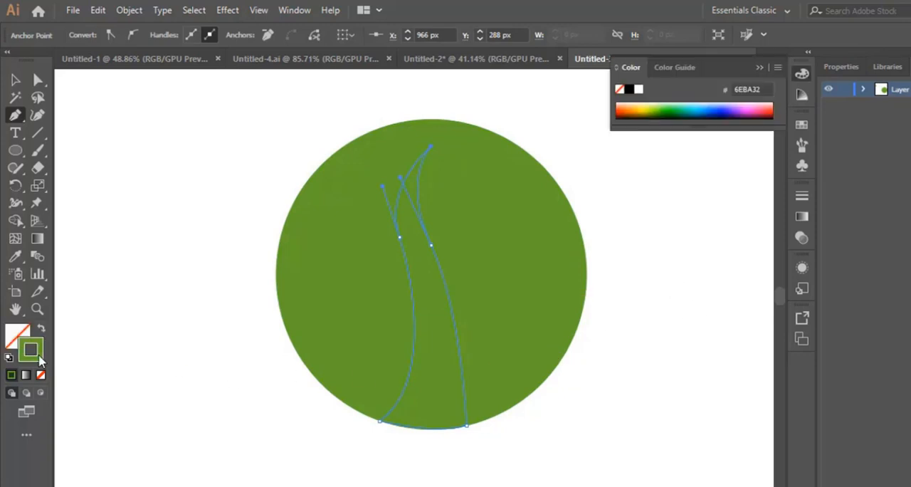
{"action": "double_click", "coordinate": [37, 354]}
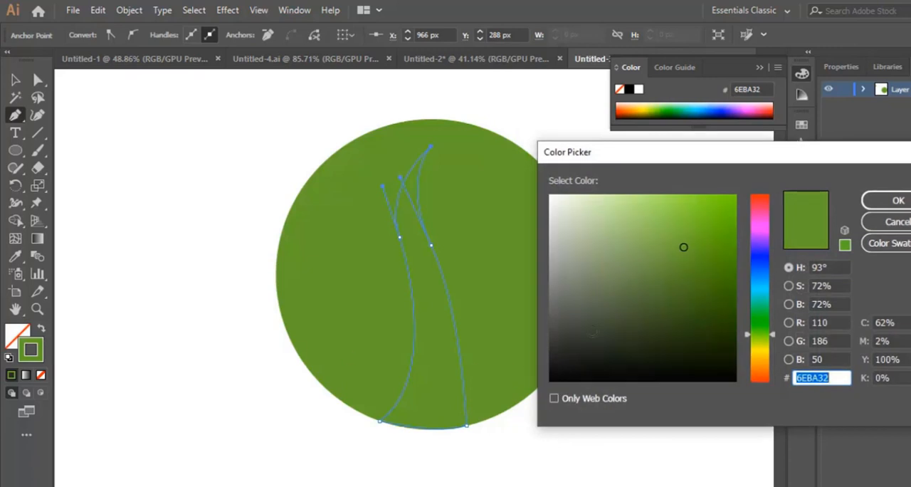
{"action": "left_click_drag", "start_coordinate": [588, 350], "coordinate": [554, 378]}
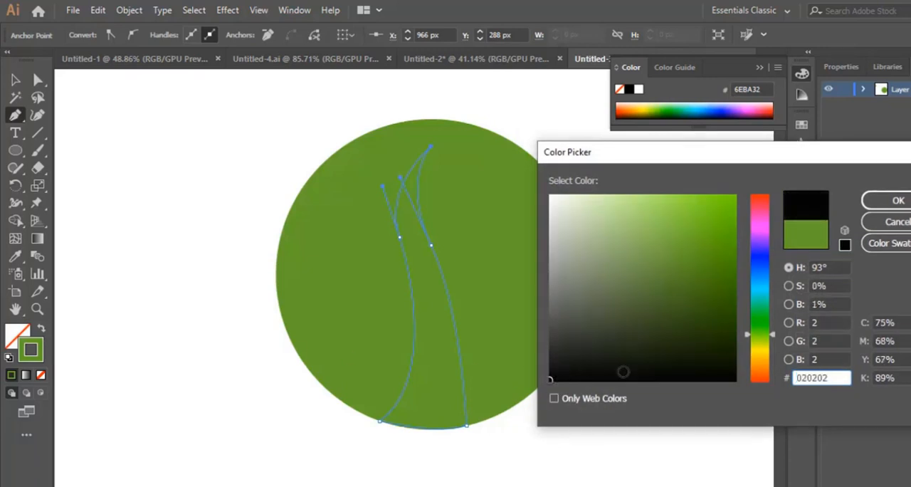
{"action": "left_click", "coordinate": [897, 201]}
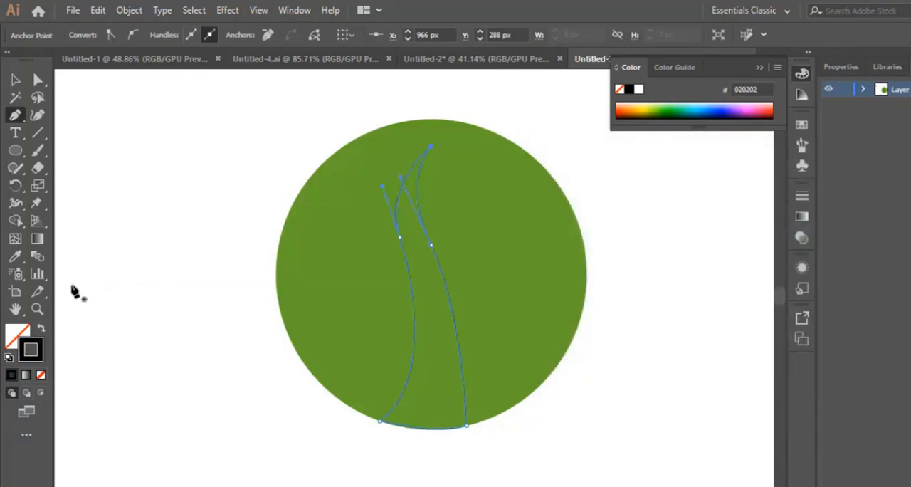
Step: Reshape the trunk's right edge with the Curvature tool, shifting its middle point up-left and bulging the lower part outward
{"action": "left_click", "coordinate": [422, 288]}
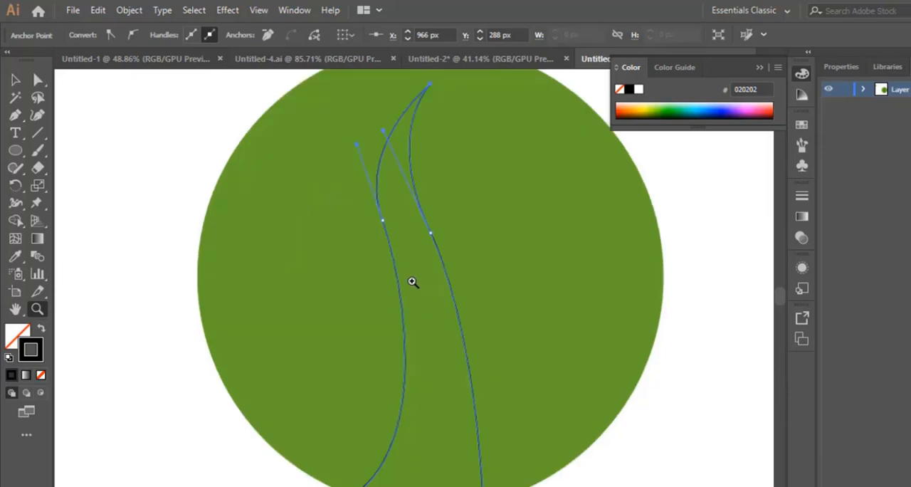
{"action": "left_click", "coordinate": [40, 118]}
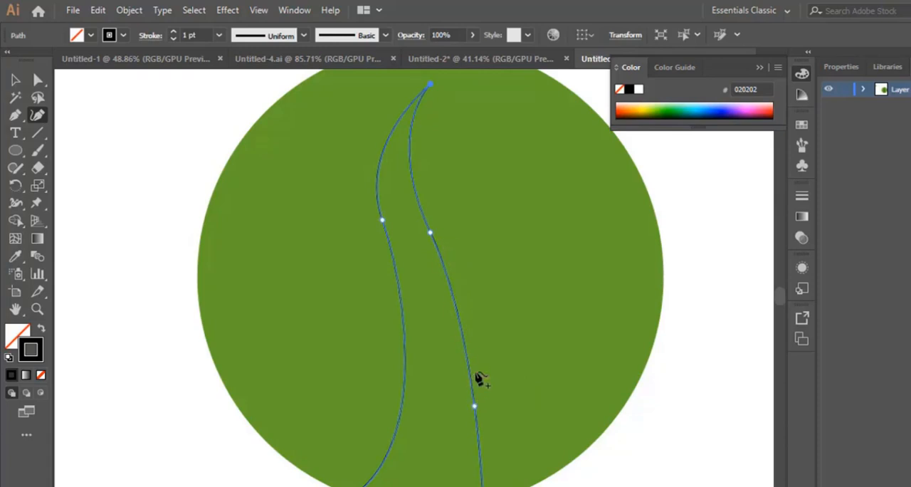
{"action": "left_click_drag", "start_coordinate": [475, 405], "coordinate": [492, 366]}
{"action": "left_click_drag", "start_coordinate": [430, 234], "coordinate": [420, 220]}
{"action": "left_click_drag", "start_coordinate": [492, 368], "coordinate": [482, 329]}
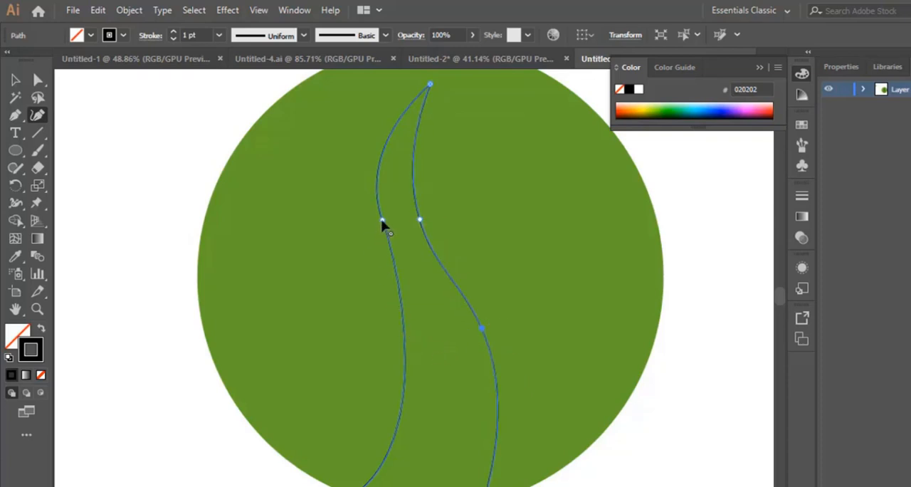
{"action": "left_click_drag", "start_coordinate": [381, 220], "coordinate": [378, 234]}
{"action": "left_click_drag", "start_coordinate": [378, 203], "coordinate": [378, 200]}
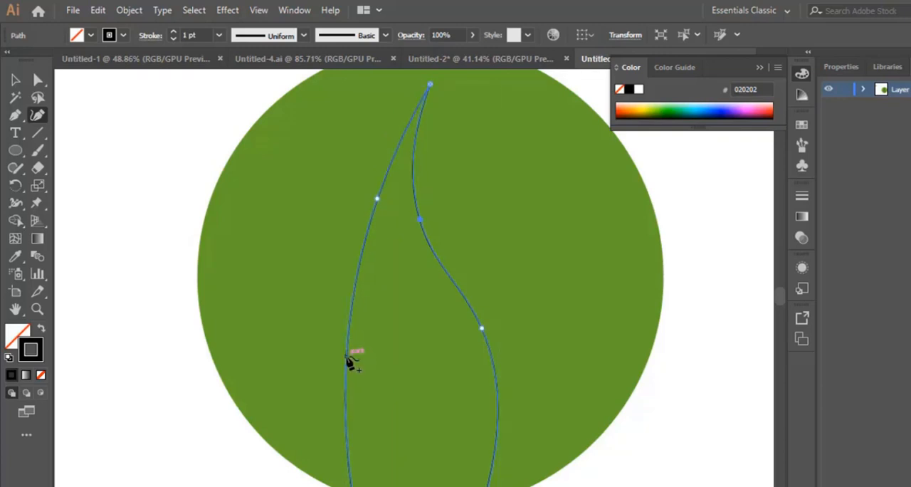
{"action": "key", "text": "ctrl+z"}
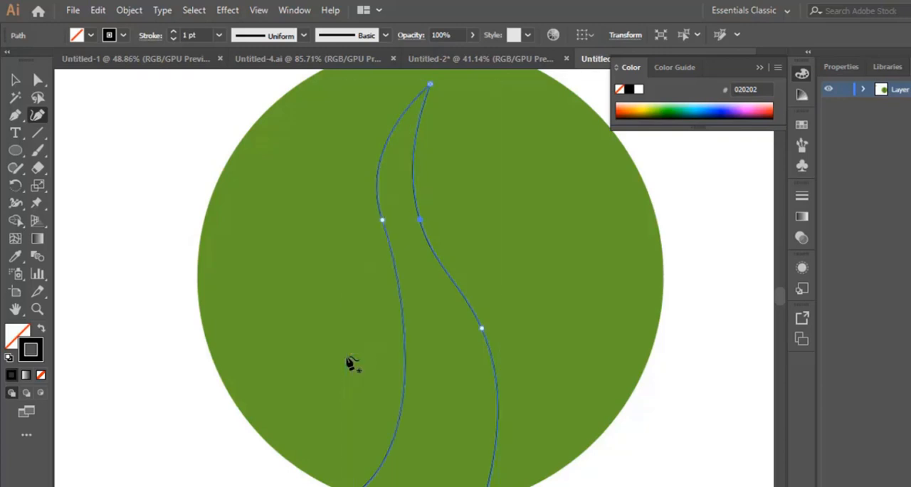
Step: Add a point on the lower part of the trunk's left edge and adjust it and the upper point into a stronger S-curve
{"action": "left_click", "coordinate": [405, 343]}
{"action": "left_click_drag", "start_coordinate": [407, 345], "coordinate": [411, 353]}
{"action": "left_click_drag", "start_coordinate": [383, 222], "coordinate": [378, 220]}
{"action": "scroll", "coordinate": [437, 179], "scroll_direction": "up", "scroll_amount": 1}
{"action": "scroll", "coordinate": [492, 206], "scroll_direction": "down", "scroll_amount": 1}
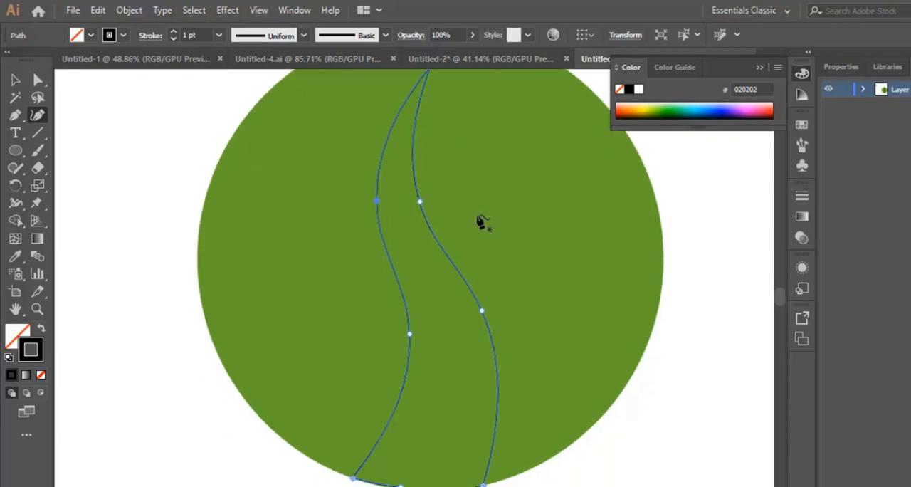
Step: Add a point on each trunk edge below the tip, then shift the tip up-left and bend the upper trunk to the right
{"action": "scroll", "coordinate": [467, 242], "scroll_direction": "up", "scroll_amount": 2}
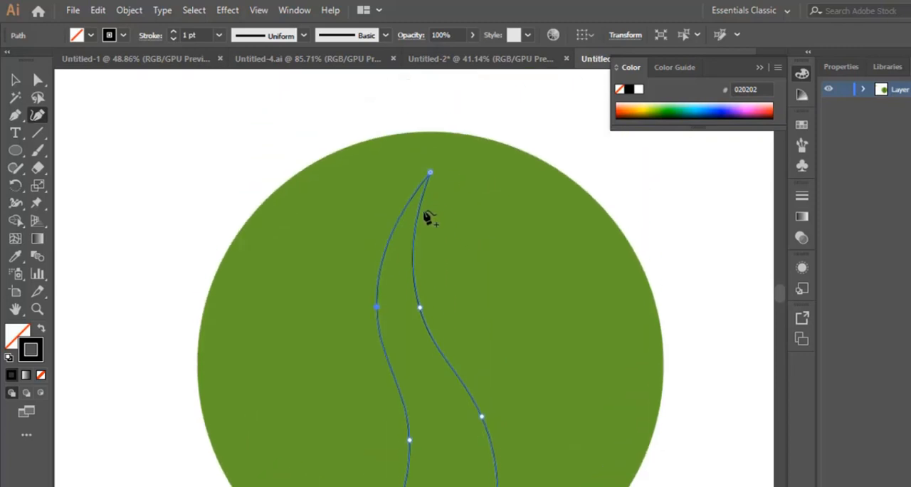
{"action": "scroll", "coordinate": [421, 299], "scroll_direction": "down", "scroll_amount": 1}
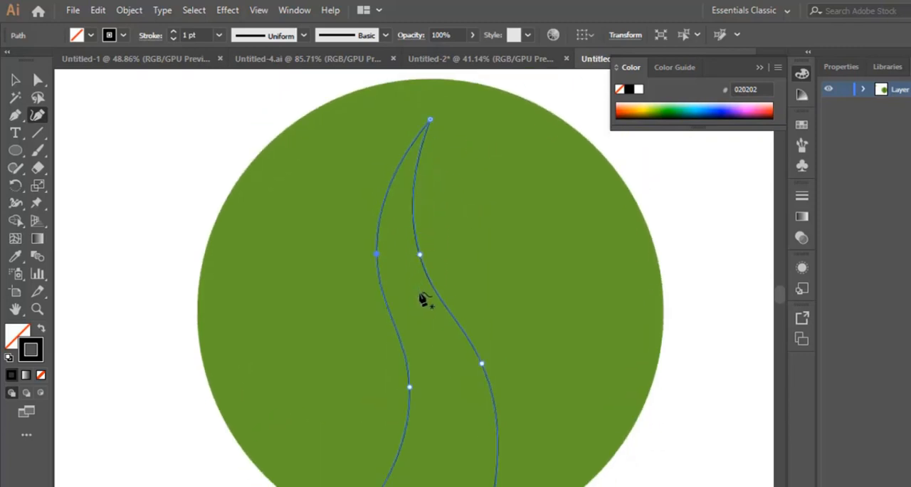
{"action": "left_click", "coordinate": [399, 165]}
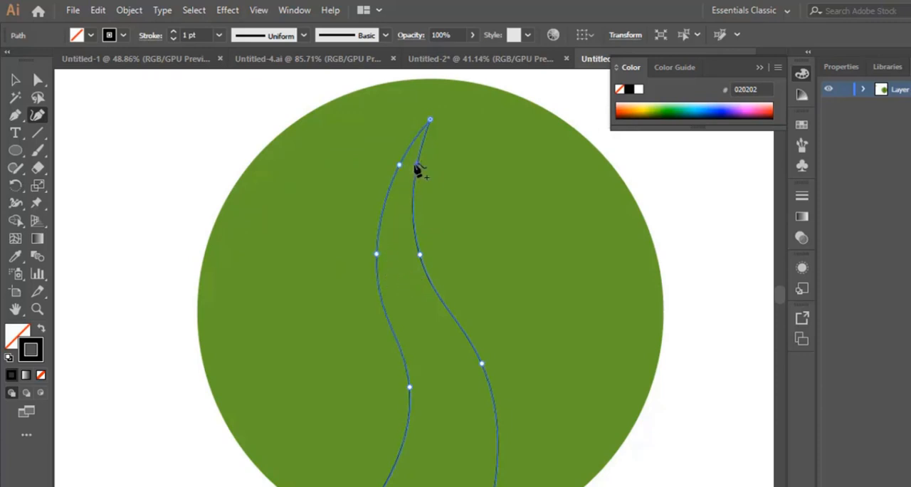
{"action": "left_click", "coordinate": [416, 164]}
{"action": "left_click_drag", "start_coordinate": [430, 121], "coordinate": [413, 107]}
{"action": "mouse_move", "coordinate": [419, 169]}
{"action": "left_mouse_down"}
{"action": "mouse_move", "coordinate": [432, 166]}
{"action": "mouse_move", "coordinate": [410, 170]}
{"action": "left_mouse_up"}
{"action": "scroll", "coordinate": [434, 230], "scroll_direction": "down", "scroll_amount": 2}
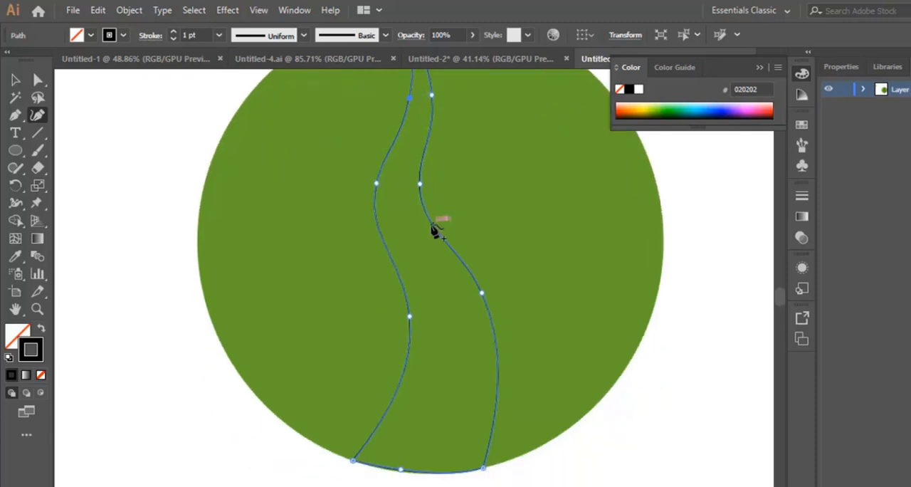
{"action": "scroll", "coordinate": [442, 257], "scroll_direction": "up", "scroll_amount": 2}
{"action": "scroll", "coordinate": [449, 269], "scroll_direction": "down", "scroll_amount": 2}
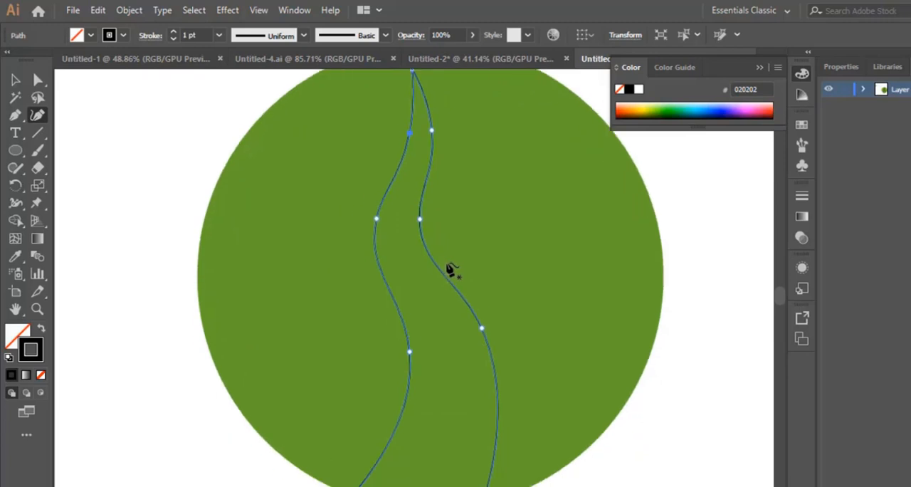
Step: Fill the trunk shape with white, FFFFFF
{"action": "scroll", "coordinate": [451, 271], "scroll_direction": "up", "scroll_amount": 2}
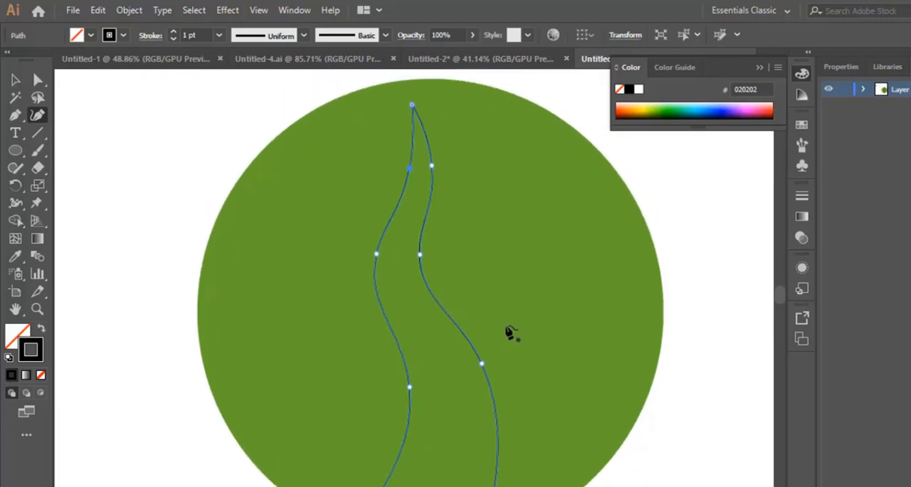
{"action": "scroll", "coordinate": [510, 333], "scroll_direction": "down", "scroll_amount": 2}
{"action": "scroll", "coordinate": [475, 285], "scroll_direction": "up", "scroll_amount": 1}
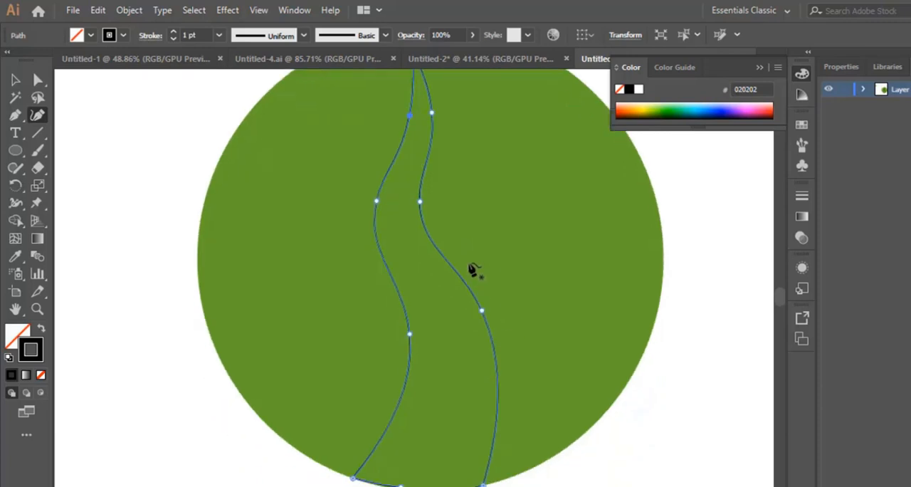
{"action": "scroll", "coordinate": [471, 271], "scroll_direction": "up", "scroll_amount": 1}
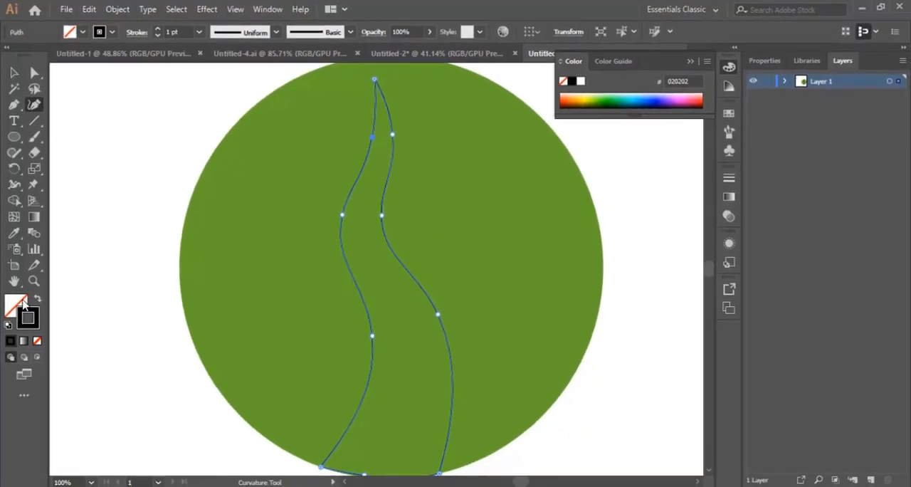
{"action": "double_click", "coordinate": [17, 305]}
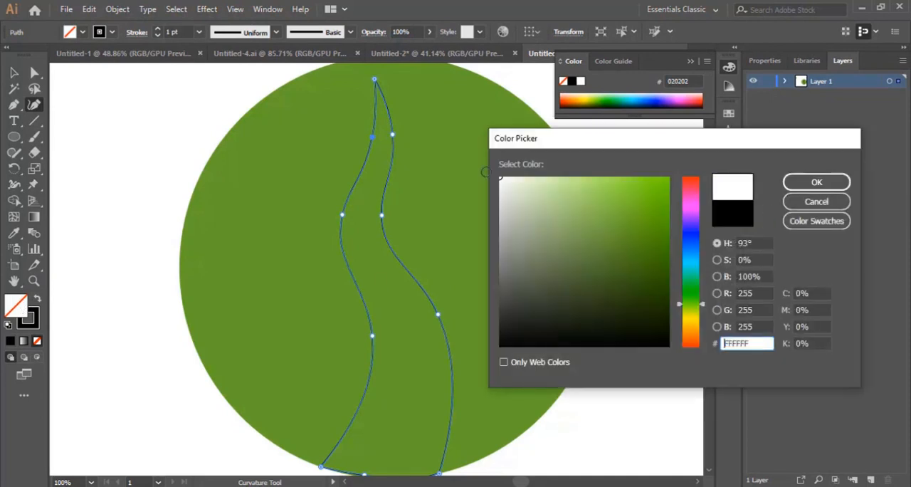
{"action": "left_click", "coordinate": [816, 182]}
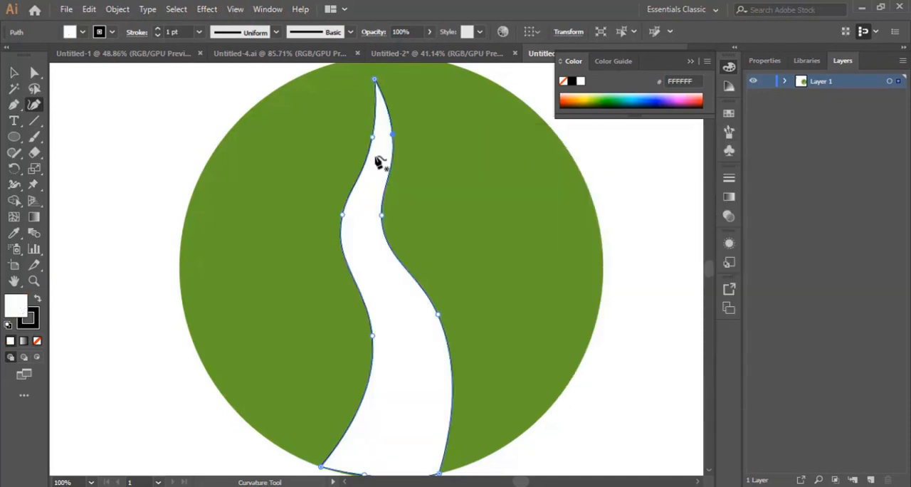
Step: Adjust the middle point of the trunk's base with the Curvature tool so the base follows the circle's lower edge, then deselect the trunk
{"action": "scroll", "coordinate": [388, 182], "scroll_direction": "down", "scroll_amount": 2}
{"action": "scroll", "coordinate": [386, 177], "scroll_direction": "up", "scroll_amount": 7}
{"action": "scroll", "coordinate": [288, 171], "scroll_direction": "down", "scroll_amount": 4}
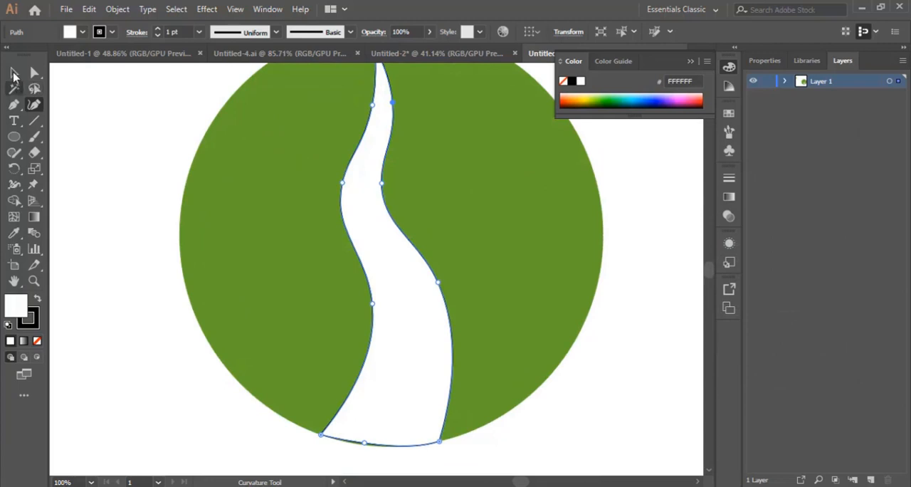
{"action": "left_click", "coordinate": [14, 73]}
{"action": "scroll", "coordinate": [501, 250], "scroll_direction": "down", "scroll_amount": 5}
{"action": "left_click", "coordinate": [529, 336]}
{"action": "scroll", "coordinate": [413, 346], "scroll_direction": "down", "scroll_amount": 2}
{"action": "left_click", "coordinate": [382, 265]}
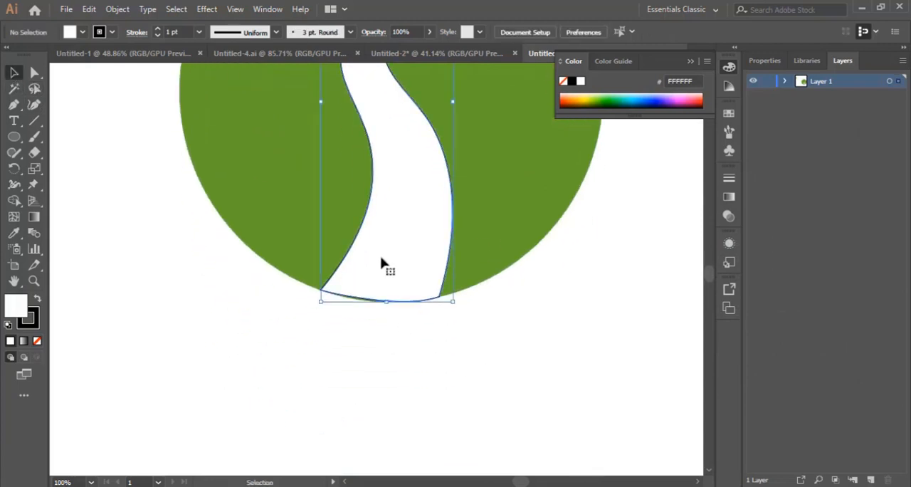
{"action": "left_click", "coordinate": [36, 105]}
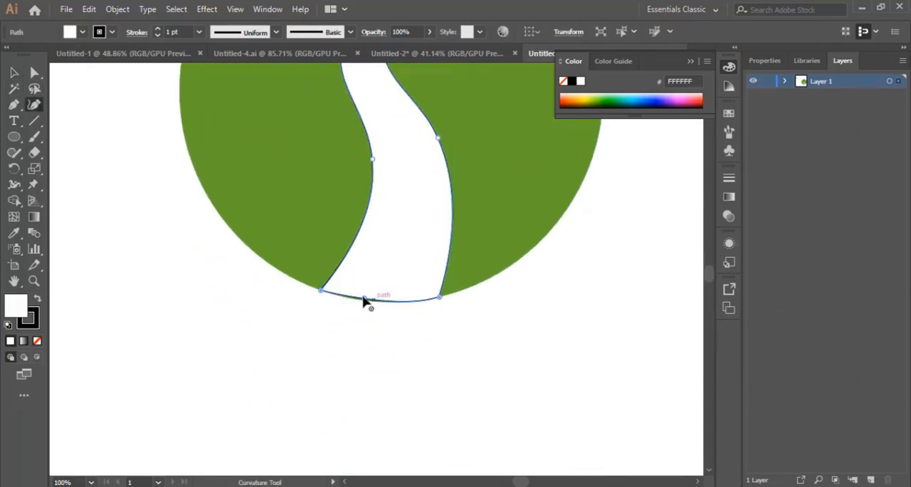
{"action": "left_click", "coordinate": [361, 300]}
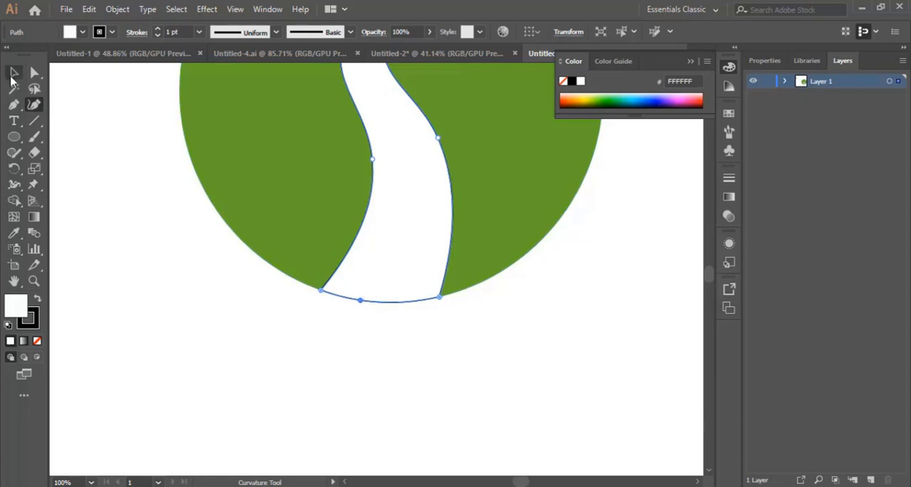
{"action": "left_click", "coordinate": [12, 74]}
{"action": "left_click", "coordinate": [550, 367]}
Step: Draw a curved, tapering branch with the Pen tool, reaching right from the trunk's upper right edge and closing back at the trunk
{"action": "scroll", "coordinate": [551, 374], "scroll_direction": "up", "scroll_amount": 5}
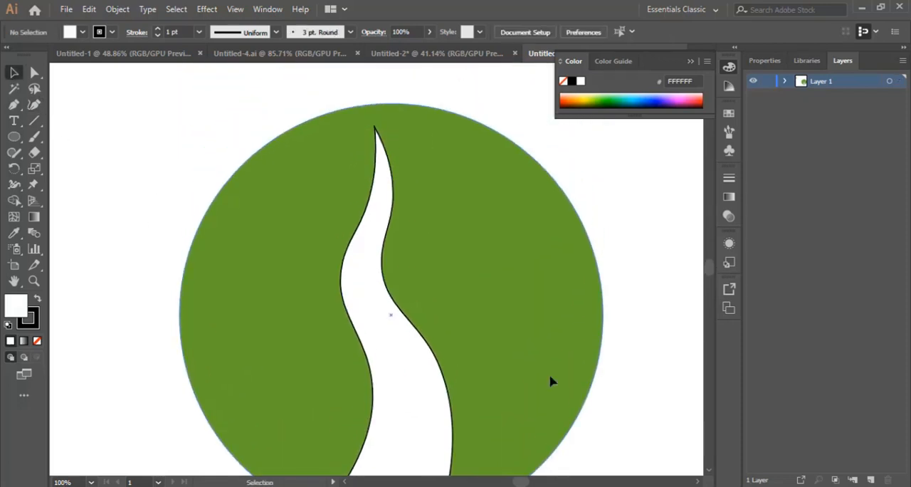
{"action": "left_click", "coordinate": [13, 106]}
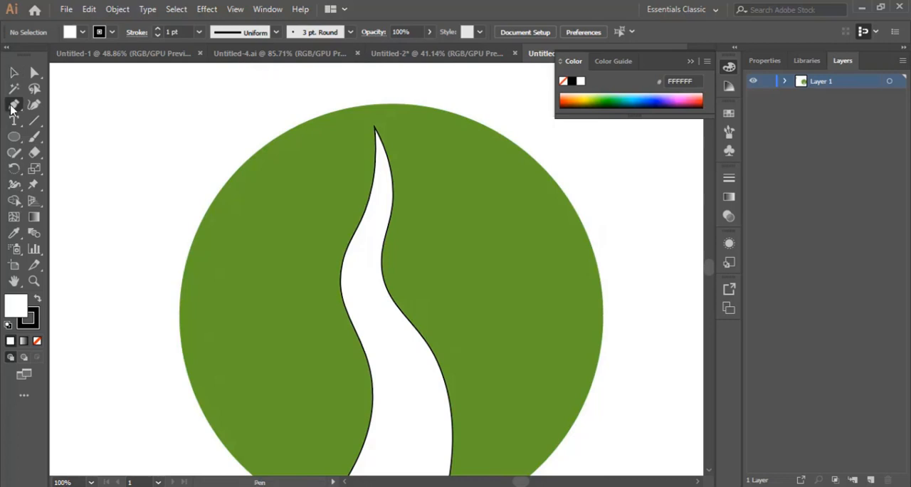
{"action": "left_click", "coordinate": [383, 269]}
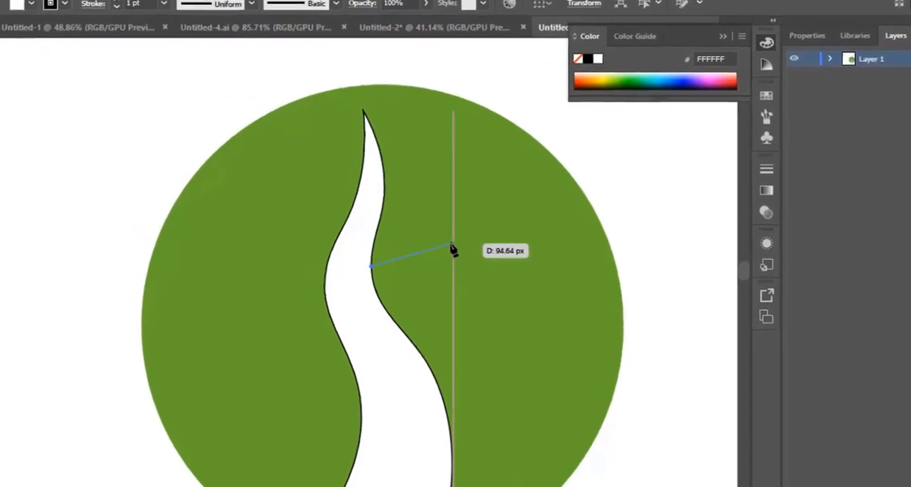
{"action": "left_click_drag", "start_coordinate": [453, 244], "coordinate": [515, 229]}
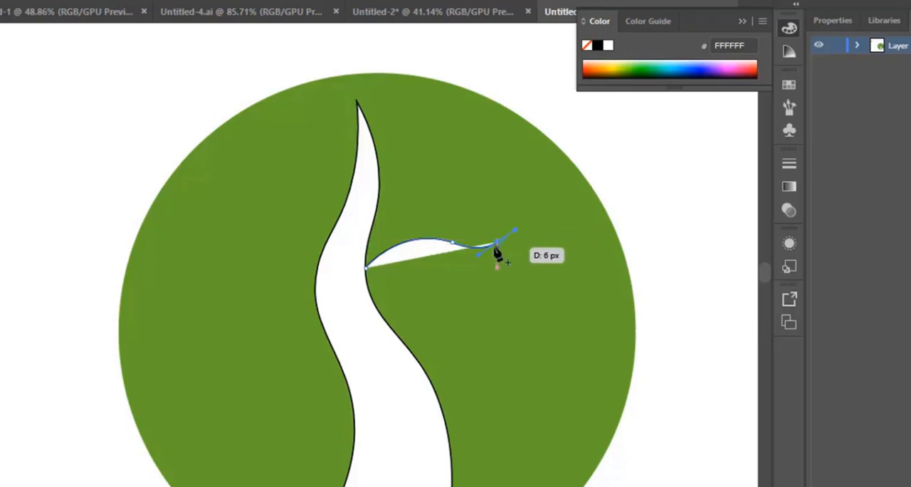
{"action": "left_click", "coordinate": [497, 243]}
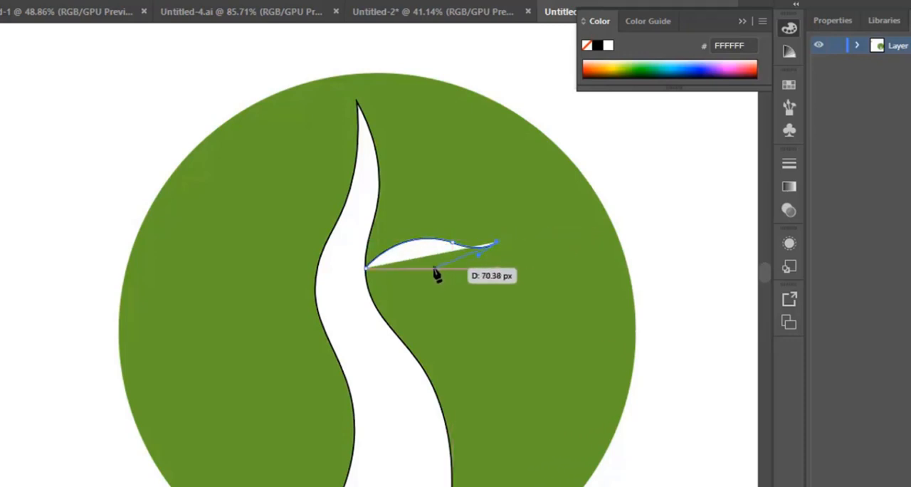
{"action": "left_click_drag", "start_coordinate": [421, 253], "coordinate": [363, 245]}
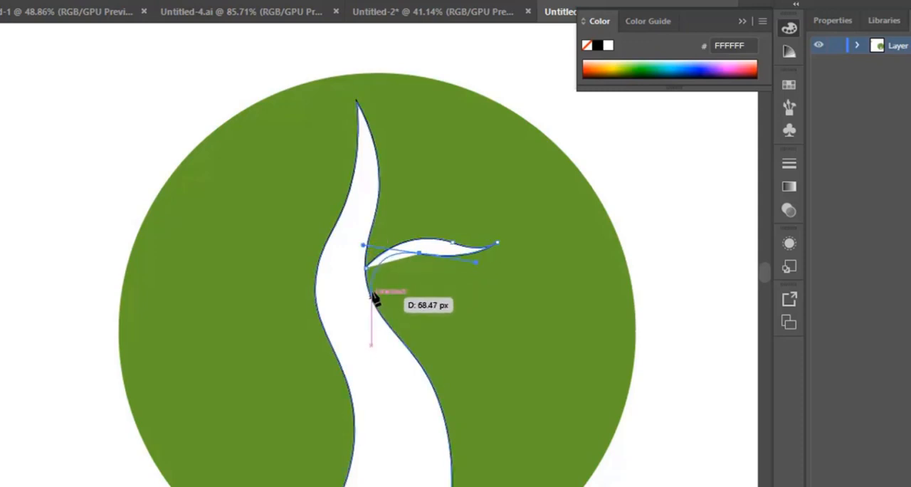
{"action": "left_click", "coordinate": [420, 254]}
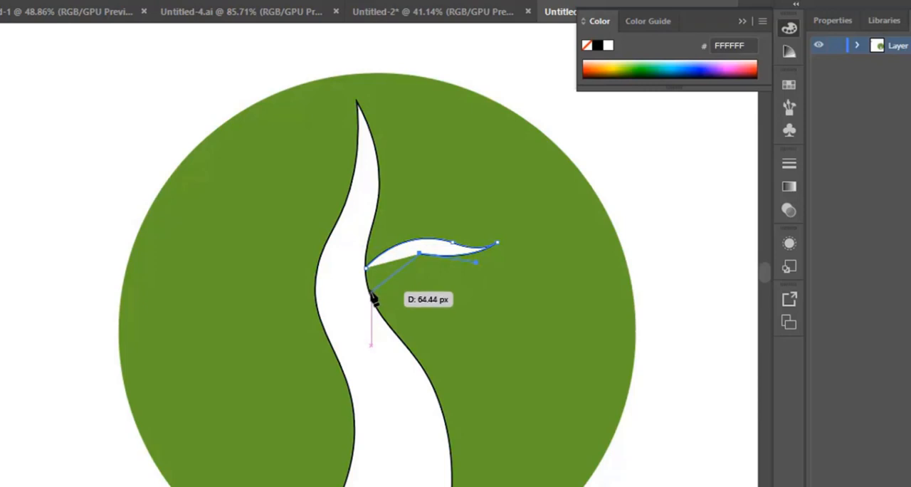
{"action": "left_click", "coordinate": [368, 288]}
{"action": "left_click_drag", "start_coordinate": [364, 302], "coordinate": [360, 321]}
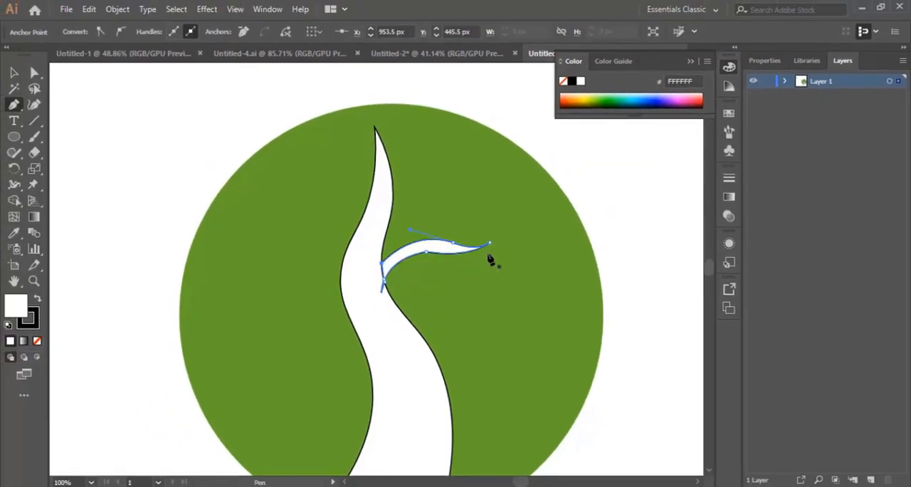
Step: Delete the stray curve point below the right branch's base with the Curvature tool
{"action": "left_click", "coordinate": [34, 281]}
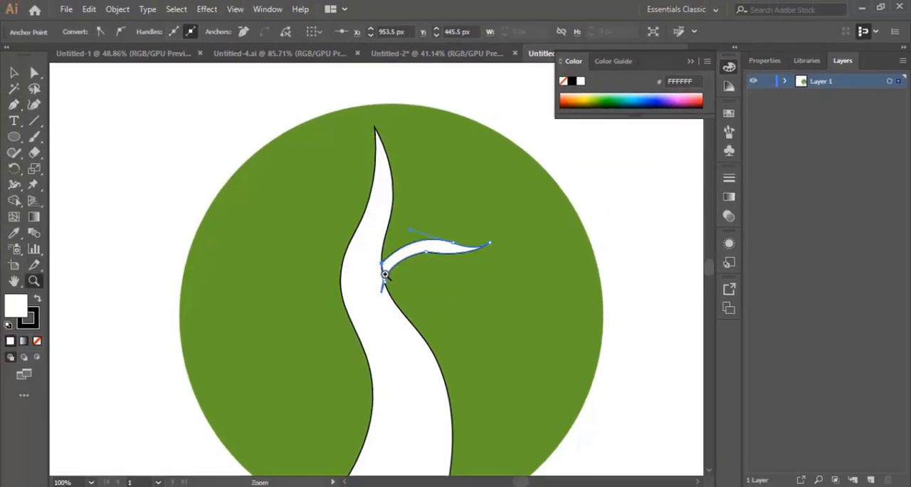
{"action": "left_click", "coordinate": [383, 270]}
{"action": "left_click", "coordinate": [385, 270]}
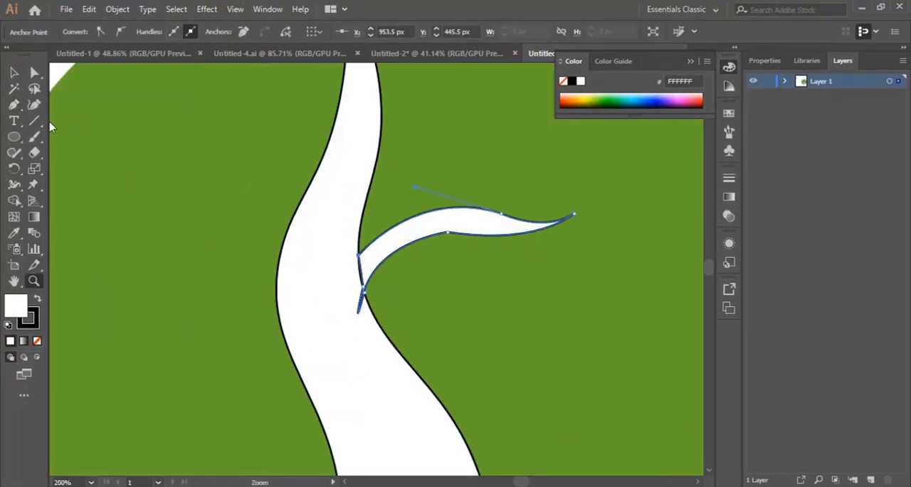
{"action": "left_click", "coordinate": [33, 104]}
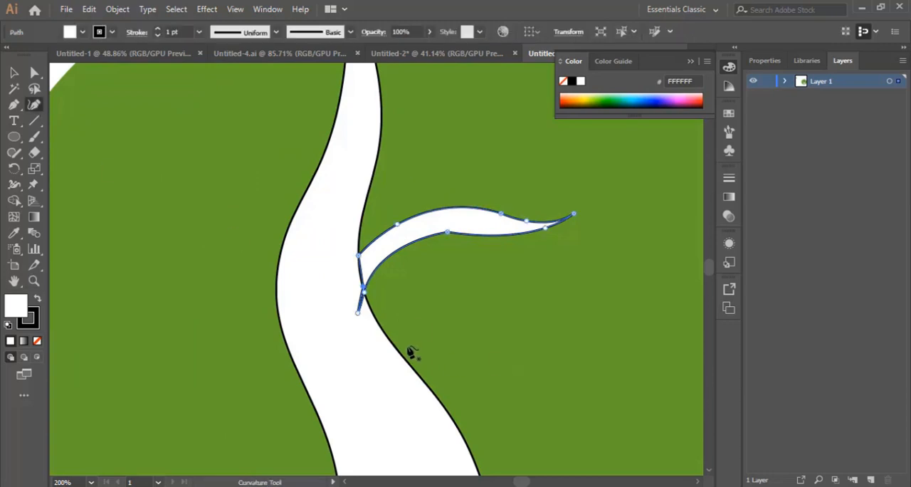
{"action": "left_click", "coordinate": [358, 314]}
{"action": "key", "text": "Delete"}
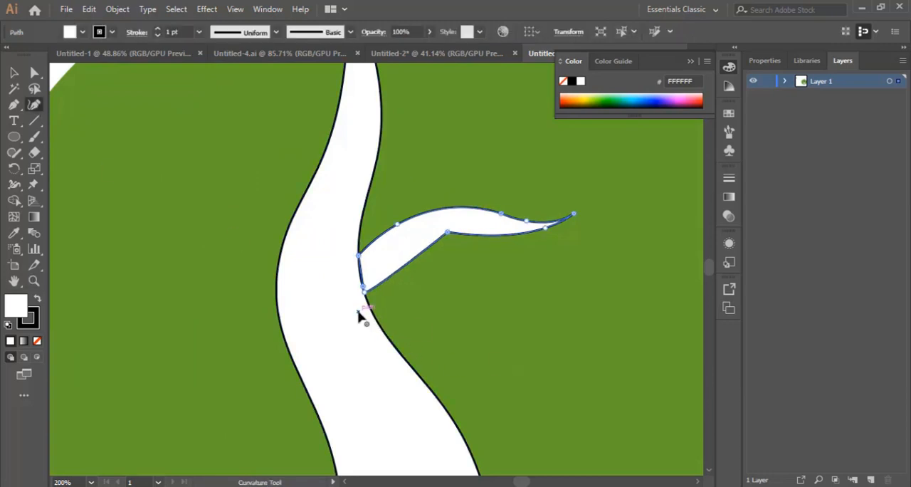
Step: Add a point to curve the right branch's underside upward, smooth its corner point, and bow the branch's base into the trunk
{"action": "left_click", "coordinate": [402, 267]}
{"action": "left_click_drag", "start_coordinate": [403, 268], "coordinate": [398, 262]}
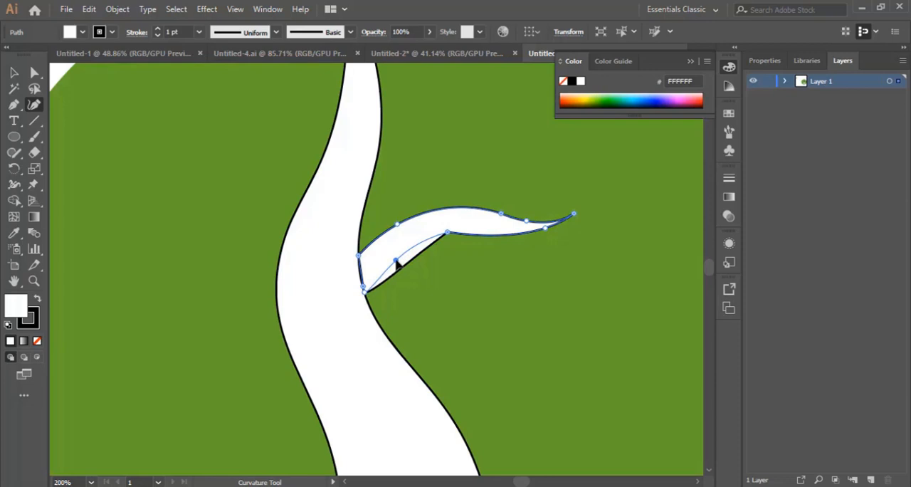
{"action": "left_click_drag", "start_coordinate": [449, 235], "coordinate": [446, 235]}
{"action": "double_click", "coordinate": [453, 238]}
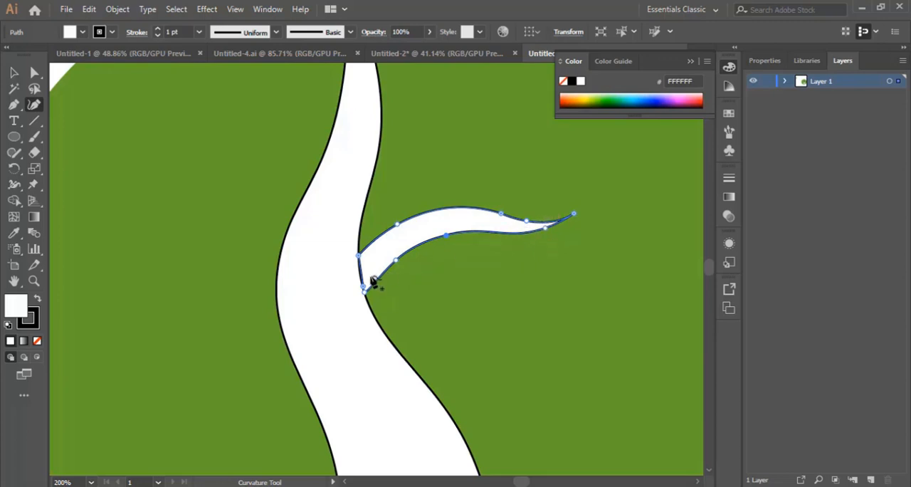
{"action": "left_click_drag", "start_coordinate": [360, 271], "coordinate": [355, 268]}
Step: Draw a closed, curved branch with the Pen tool from the trunk's upper left edge, its tip about 118 px up and to the left
{"action": "scroll", "coordinate": [211, 248], "scroll_direction": "up", "scroll_amount": 2}
{"action": "left_click", "coordinate": [13, 104]}
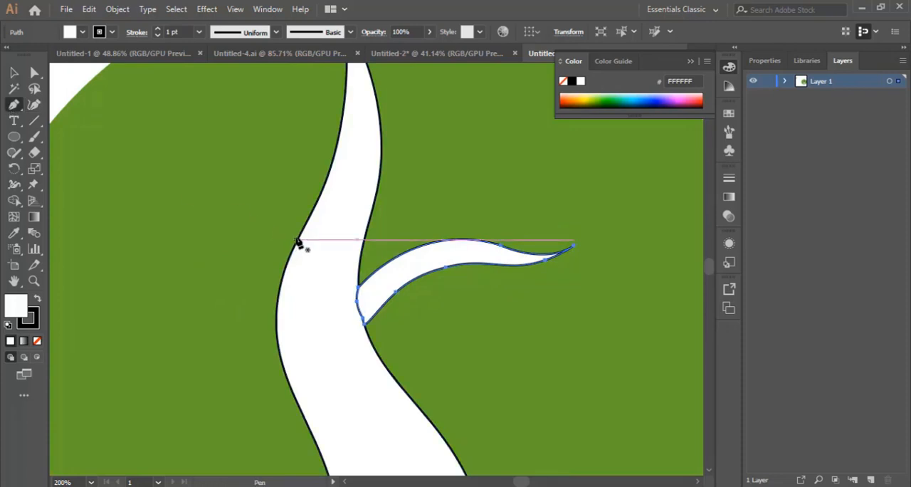
{"action": "left_click", "coordinate": [300, 232]}
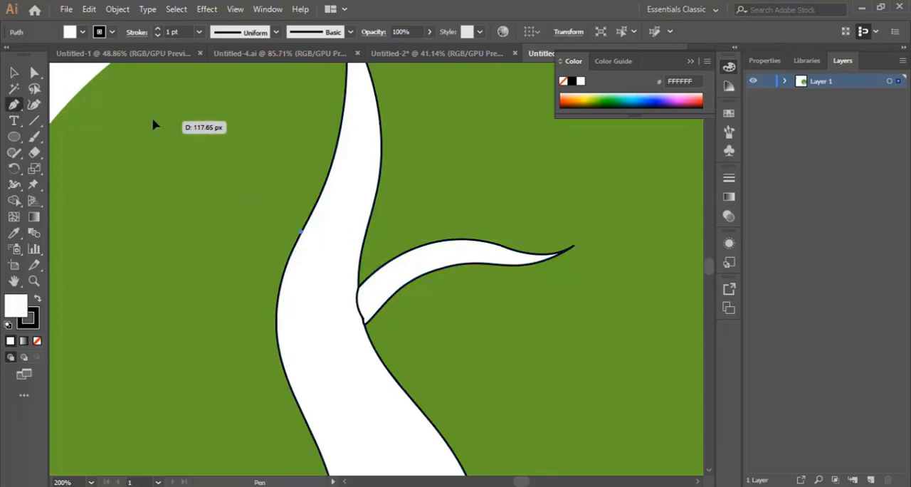
{"action": "left_click_drag", "start_coordinate": [153, 125], "coordinate": [66, 104]}
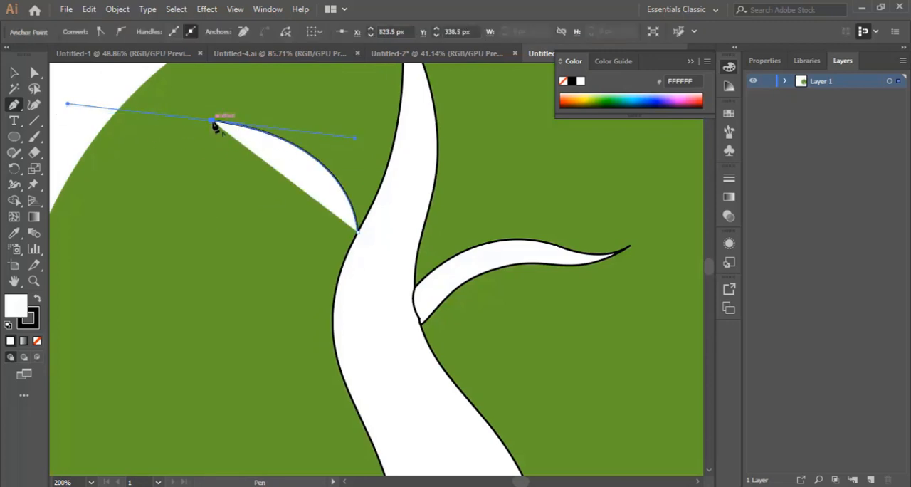
{"action": "left_click", "coordinate": [213, 121]}
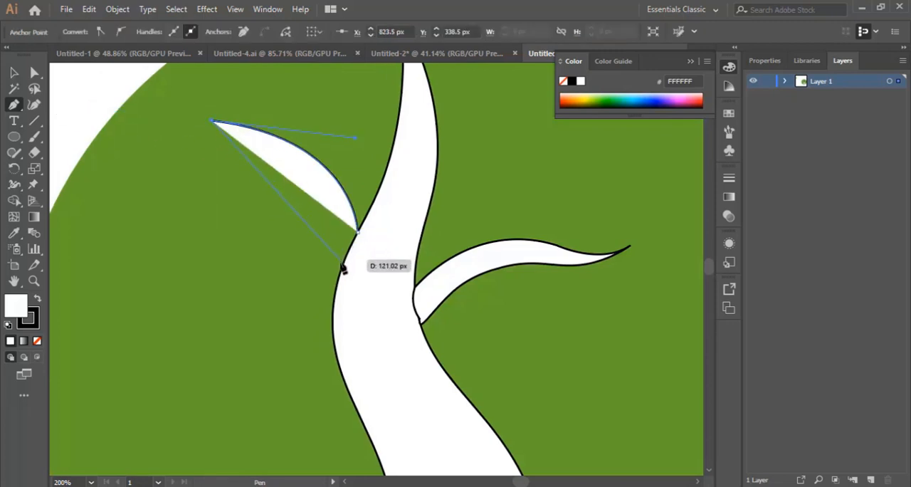
{"action": "left_click_drag", "start_coordinate": [342, 266], "coordinate": [359, 374]}
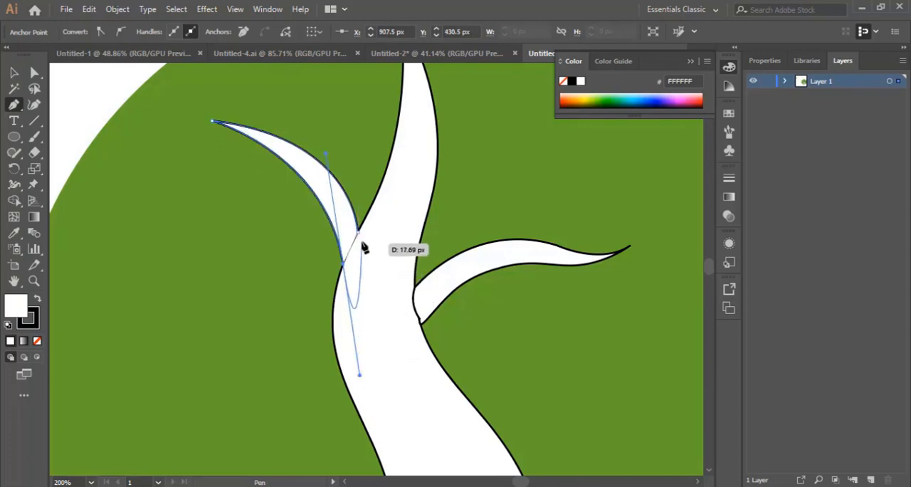
{"action": "left_click", "coordinate": [343, 264]}
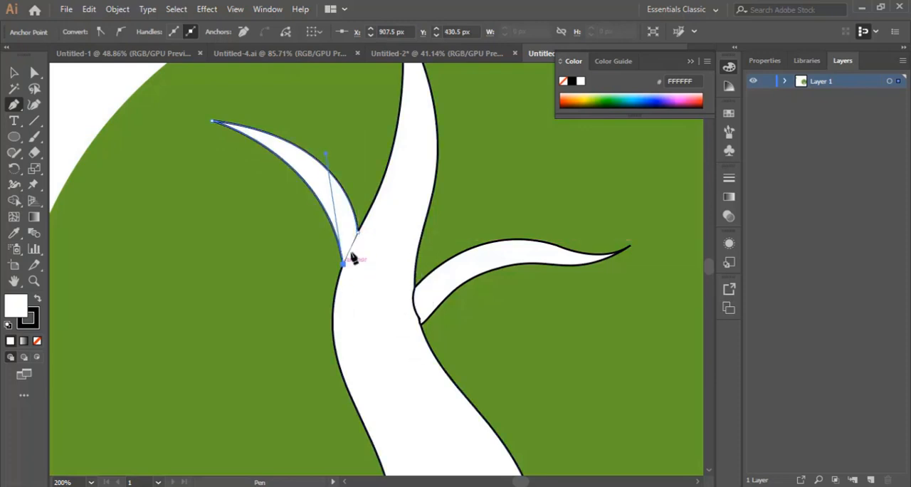
{"action": "left_click", "coordinate": [212, 121]}
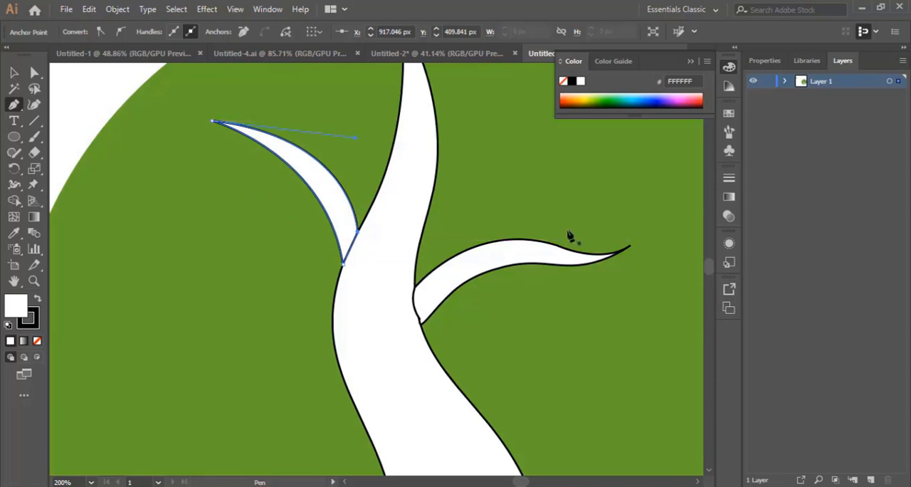
Step: Draw a closed, curved branch with the Pen tool, reaching left from the trunk's left edge below the upper branches, with its base inside the trunk
{"action": "scroll", "coordinate": [527, 239], "scroll_direction": "down", "scroll_amount": 4}
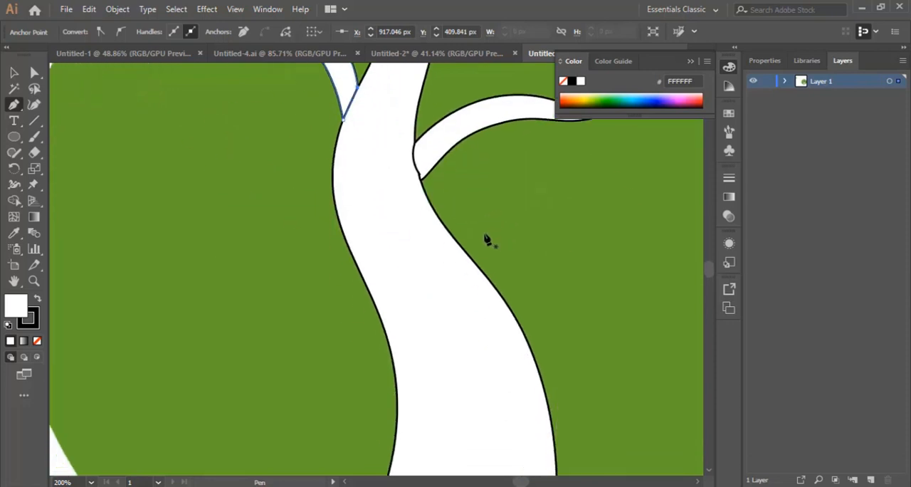
{"action": "left_click", "coordinate": [359, 265]}
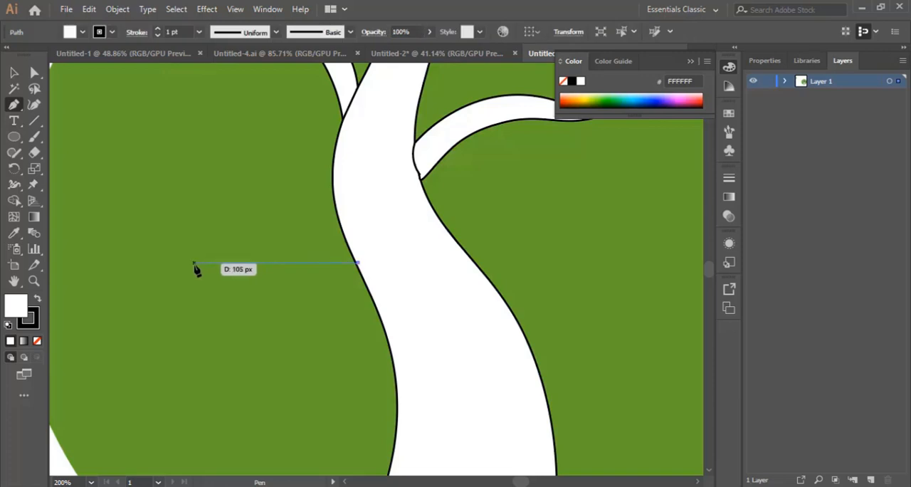
{"action": "left_click_drag", "start_coordinate": [203, 248], "coordinate": [130, 273]}
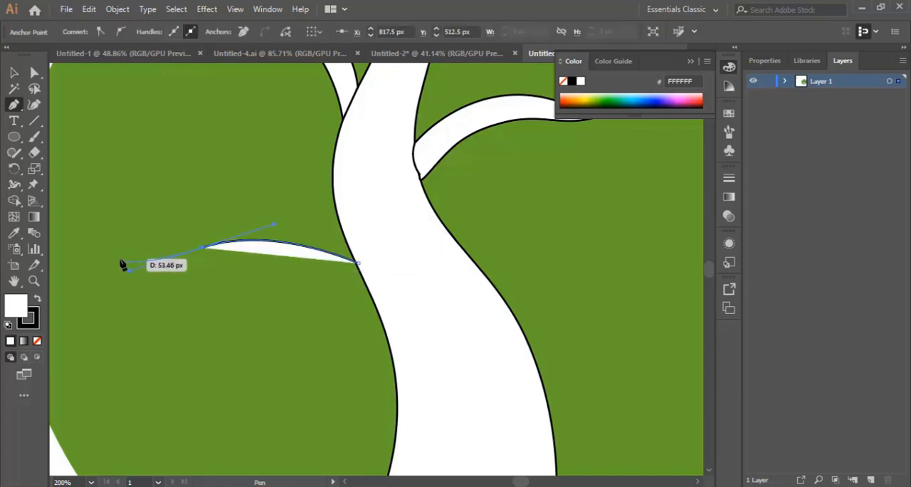
{"action": "left_click_drag", "start_coordinate": [135, 253], "coordinate": [345, 258]}
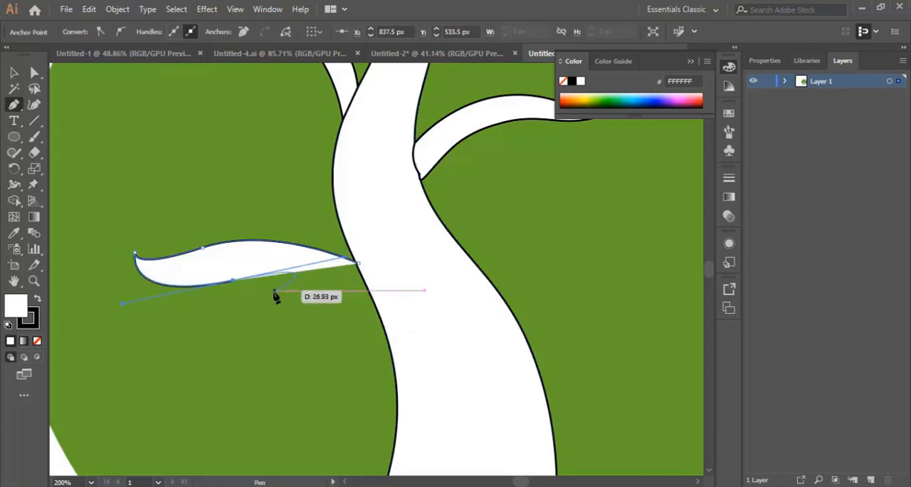
{"action": "left_click", "coordinate": [236, 282]}
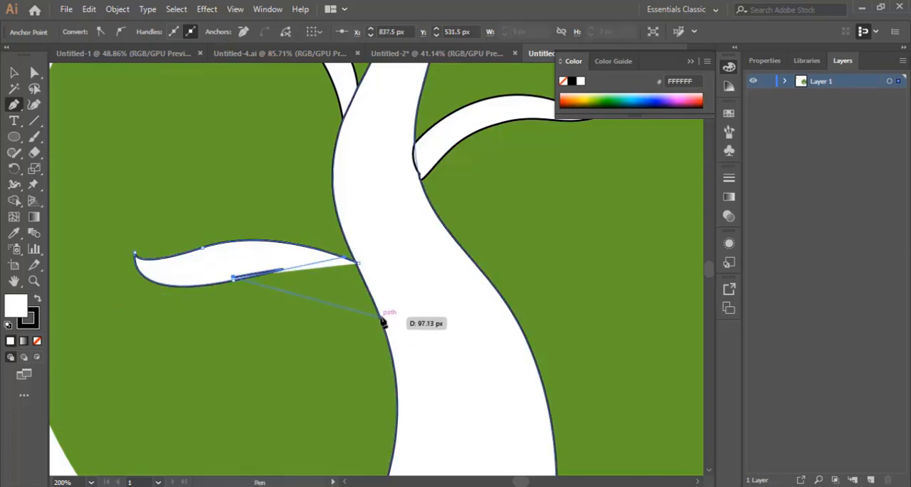
{"action": "key", "text": "ctrl+z"}
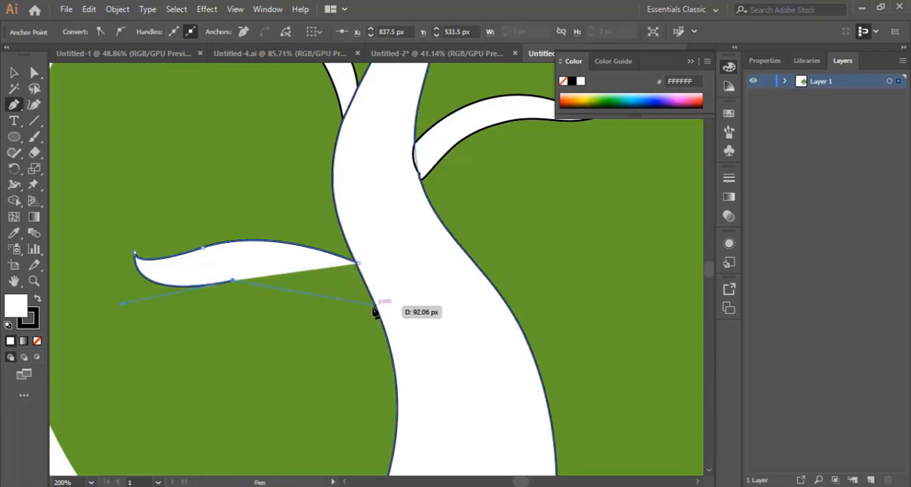
{"action": "left_click_drag", "start_coordinate": [376, 306], "coordinate": [422, 356]}
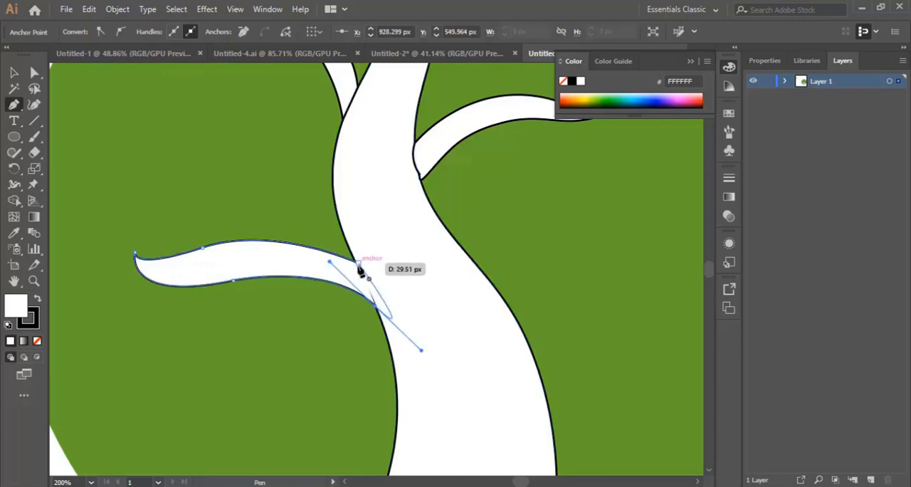
{"action": "left_click", "coordinate": [376, 306]}
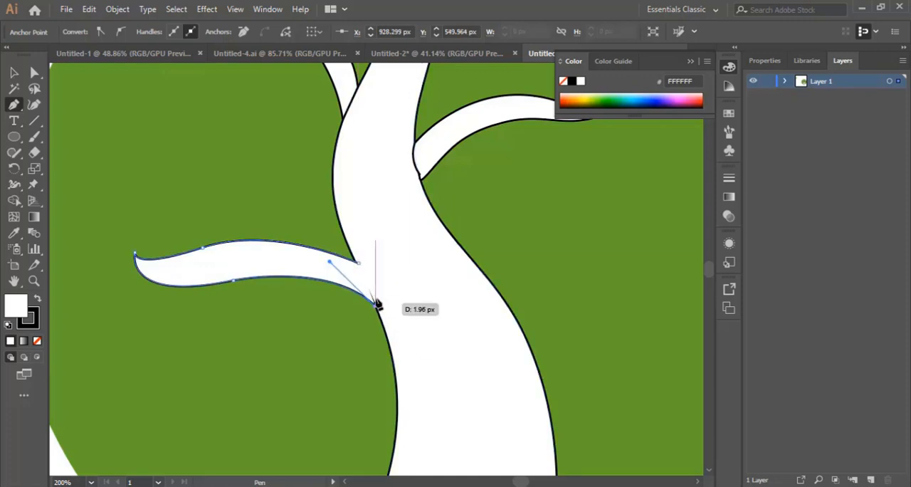
{"action": "left_click", "coordinate": [376, 285]}
{"action": "left_click", "coordinate": [359, 263]}
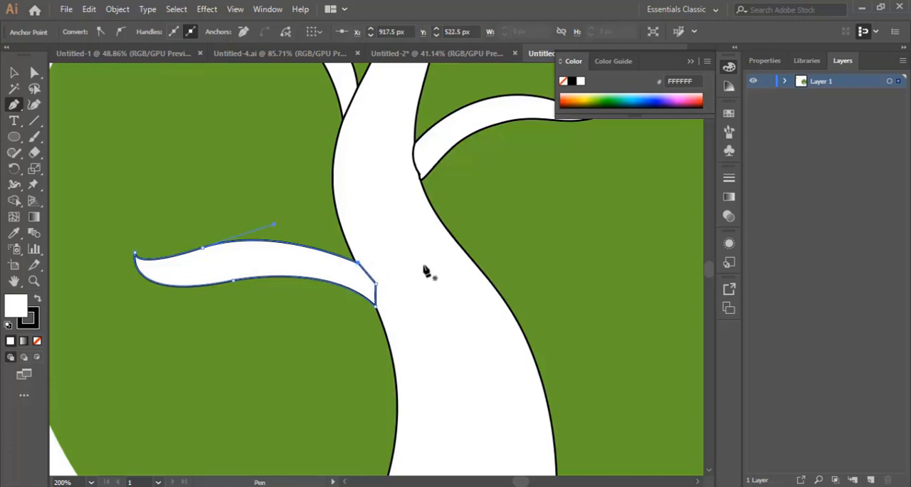
Step: Reshape the lower left branch with the Curvature tool, shifting its crest toward the trunk, narrowing its tip, and widening its base into the trunk
{"action": "left_click", "coordinate": [34, 104]}
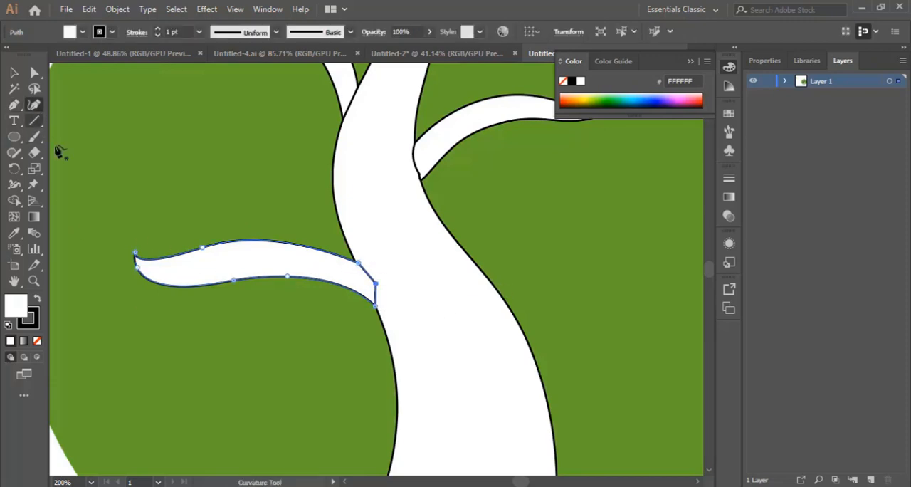
{"action": "left_click_drag", "start_coordinate": [203, 249], "coordinate": [277, 243]}
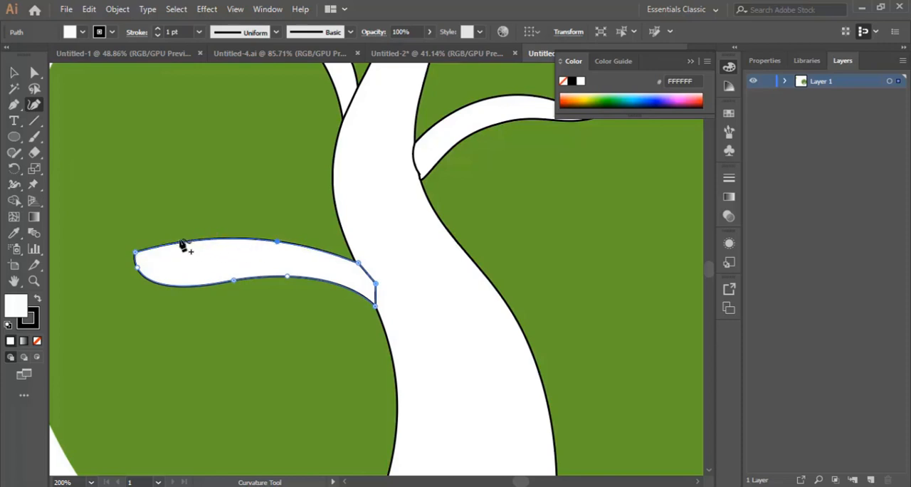
{"action": "left_click_drag", "start_coordinate": [182, 247], "coordinate": [159, 276]}
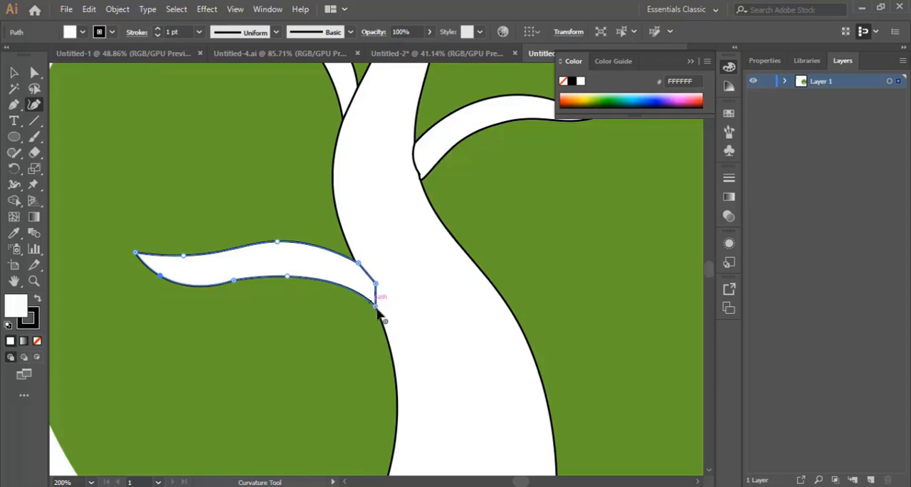
{"action": "left_click_drag", "start_coordinate": [377, 306], "coordinate": [389, 329]}
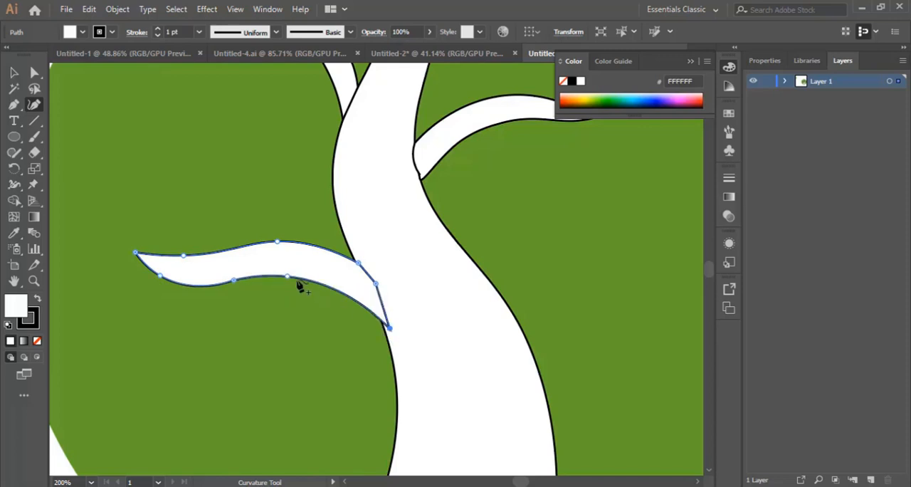
{"action": "left_click_drag", "start_coordinate": [288, 278], "coordinate": [291, 285]}
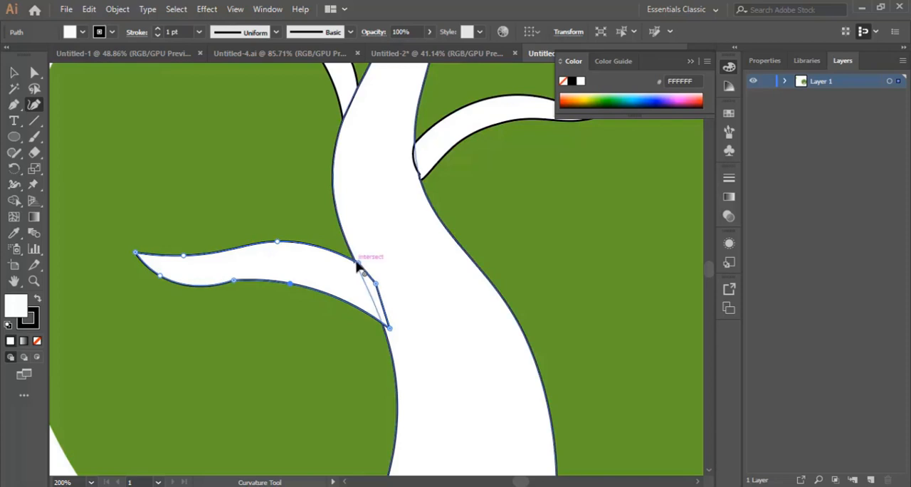
{"action": "left_click_drag", "start_coordinate": [360, 261], "coordinate": [371, 253]}
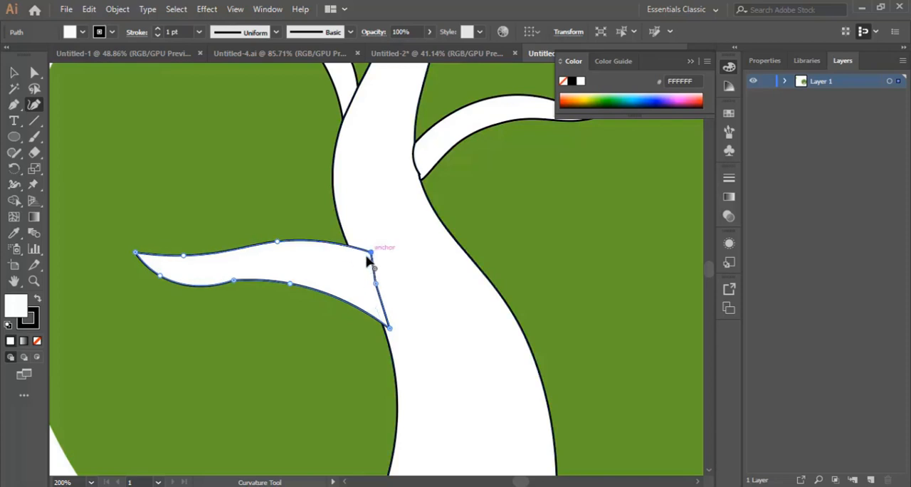
Step: Smooth the corner point on the lower left branch's underside and adjust the surrounding points into an even S-curve that follows the upper edge
{"action": "left_click", "coordinate": [232, 281]}
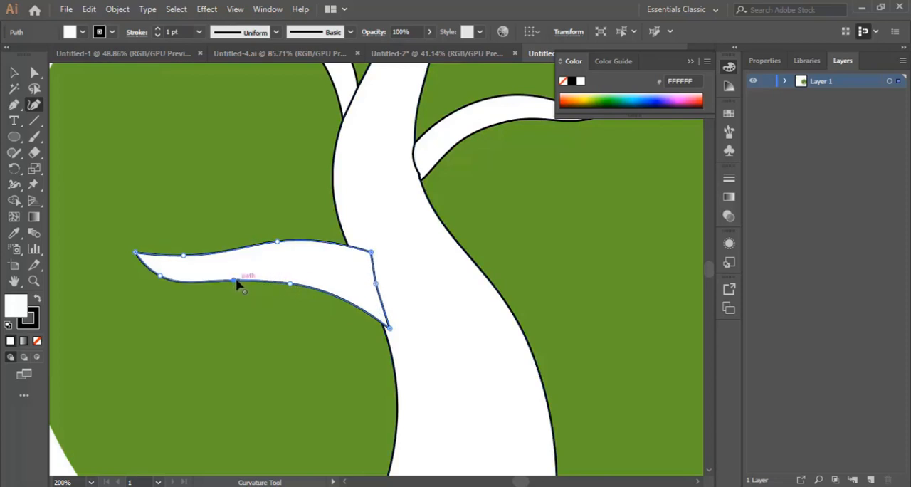
{"action": "left_click_drag", "start_coordinate": [236, 280], "coordinate": [239, 276]}
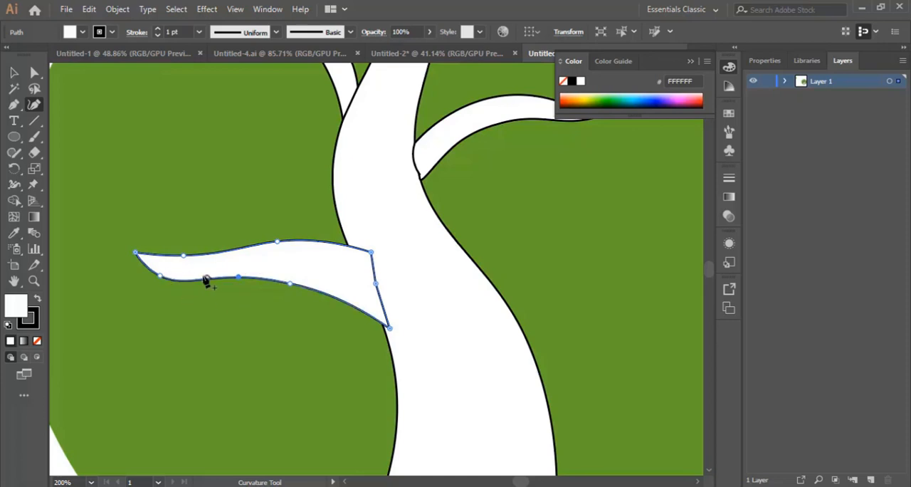
{"action": "left_click_drag", "start_coordinate": [183, 256], "coordinate": [196, 261]}
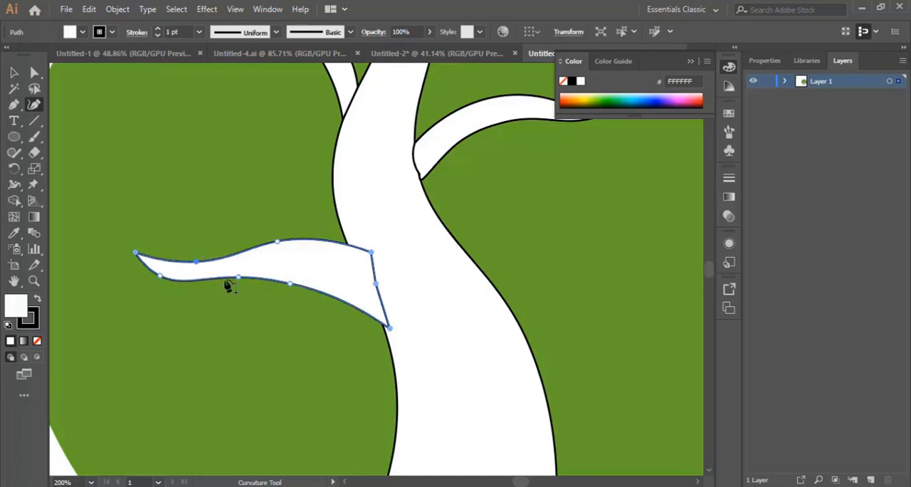
{"action": "left_click_drag", "start_coordinate": [239, 282], "coordinate": [207, 285]}
{"action": "left_click_drag", "start_coordinate": [284, 283], "coordinate": [278, 277]}
{"action": "left_click_drag", "start_coordinate": [207, 288], "coordinate": [206, 291]}
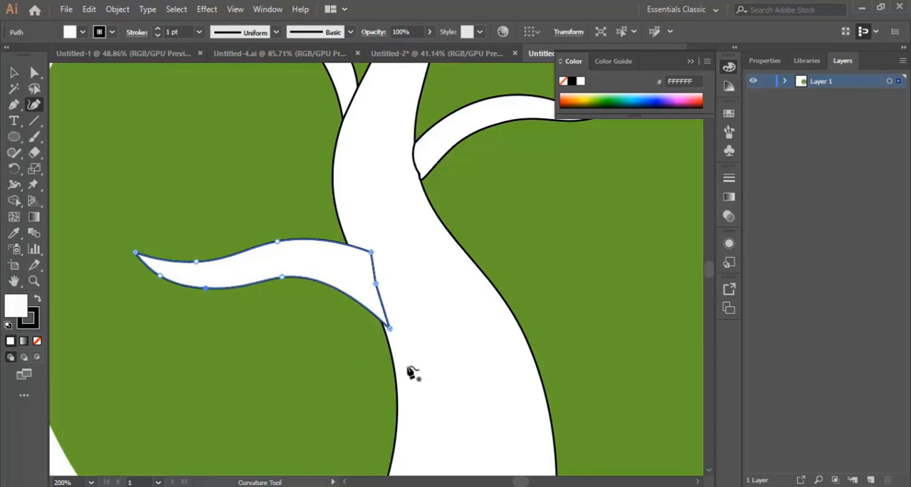
Step: Select the trunk and delete the anchor point midway down its right edge with the Pen tool to straighten that side
{"action": "scroll", "coordinate": [412, 372], "scroll_direction": "down", "scroll_amount": 1}
{"action": "scroll", "coordinate": [410, 371], "scroll_direction": "up", "scroll_amount": 1}
{"action": "left_click_drag", "start_coordinate": [518, 483], "coordinate": [519, 482]}
{"action": "scroll", "coordinate": [521, 380], "scroll_direction": "down", "scroll_amount": 2}
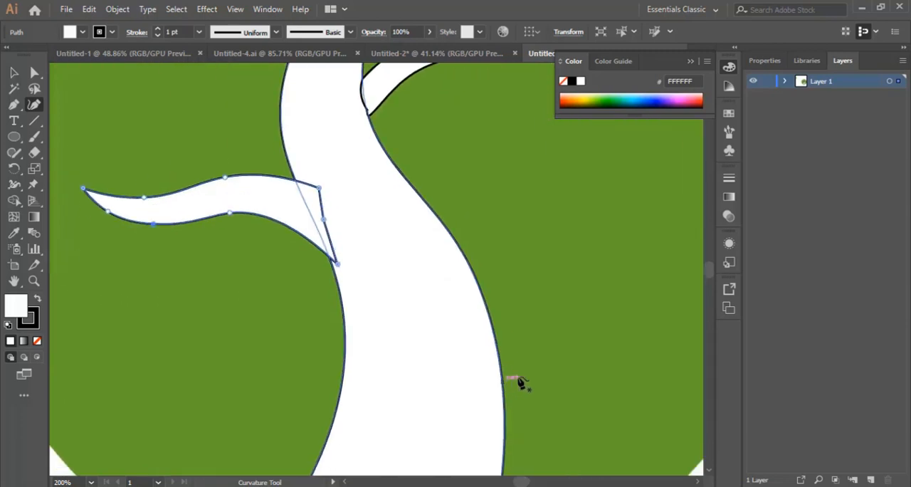
{"action": "left_click", "coordinate": [495, 311]}
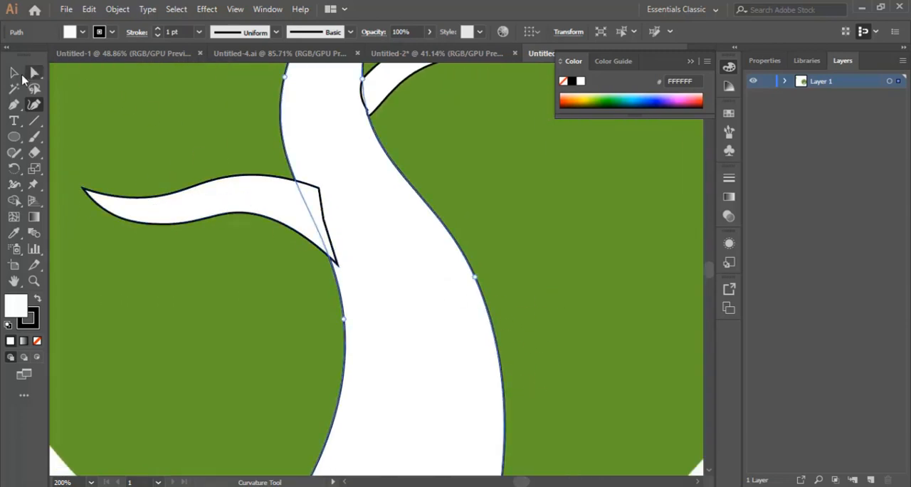
{"action": "left_click", "coordinate": [13, 104]}
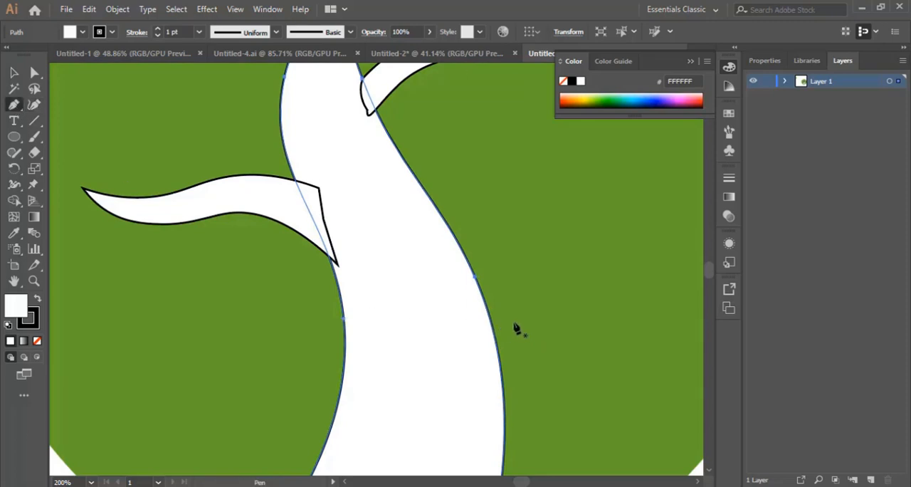
{"action": "scroll", "coordinate": [486, 315], "scroll_direction": "up", "scroll_amount": 5}
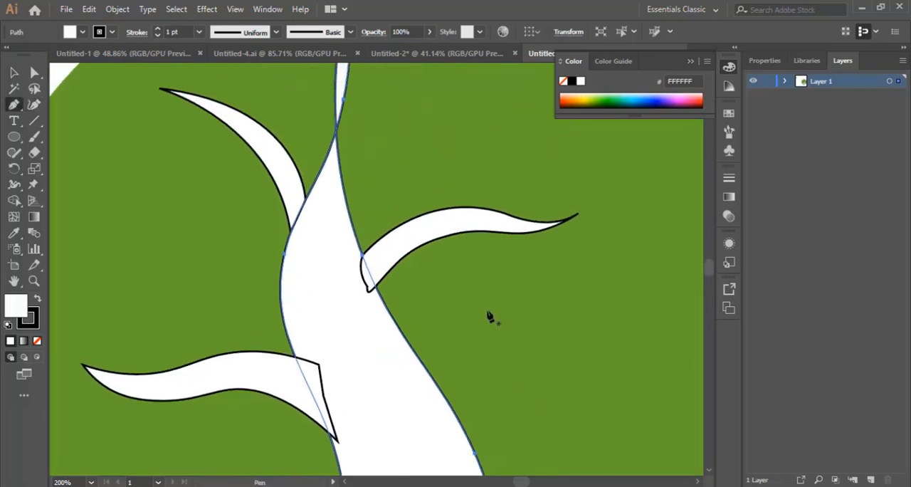
{"action": "scroll", "coordinate": [490, 320], "scroll_direction": "down", "scroll_amount": 8}
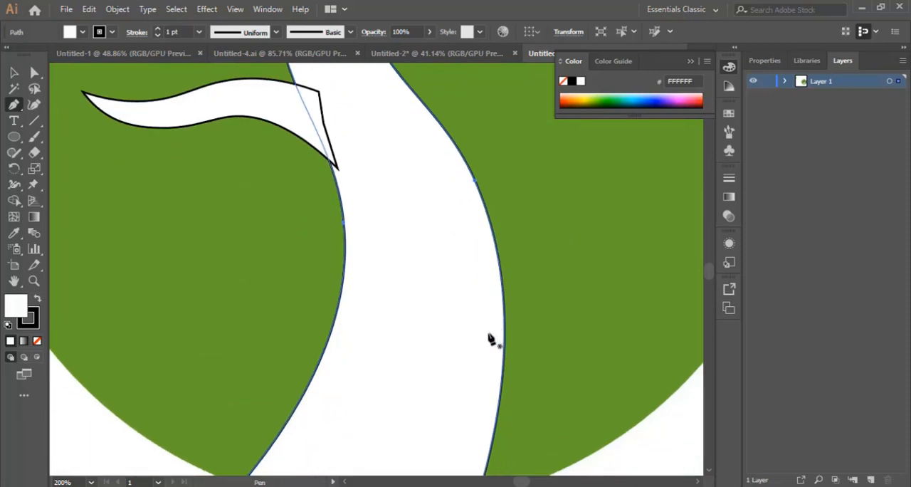
{"action": "scroll", "coordinate": [496, 256], "scroll_direction": "up", "scroll_amount": 3}
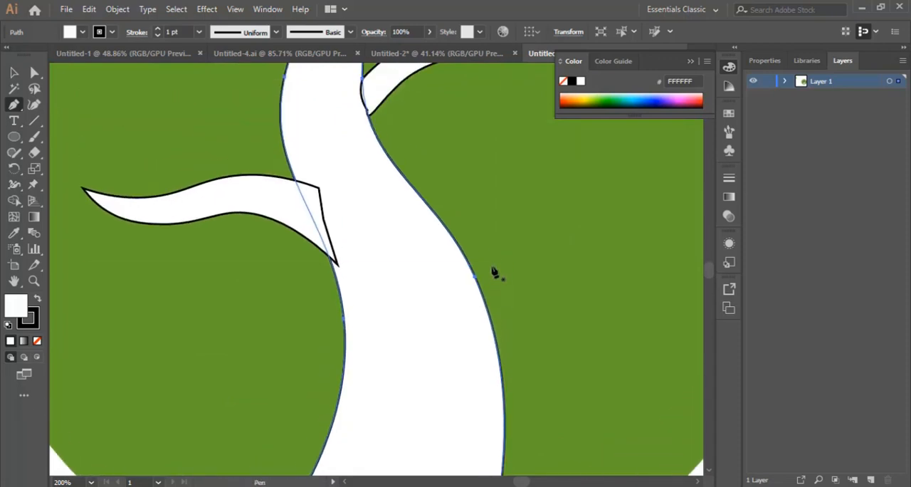
{"action": "left_click", "coordinate": [476, 278]}
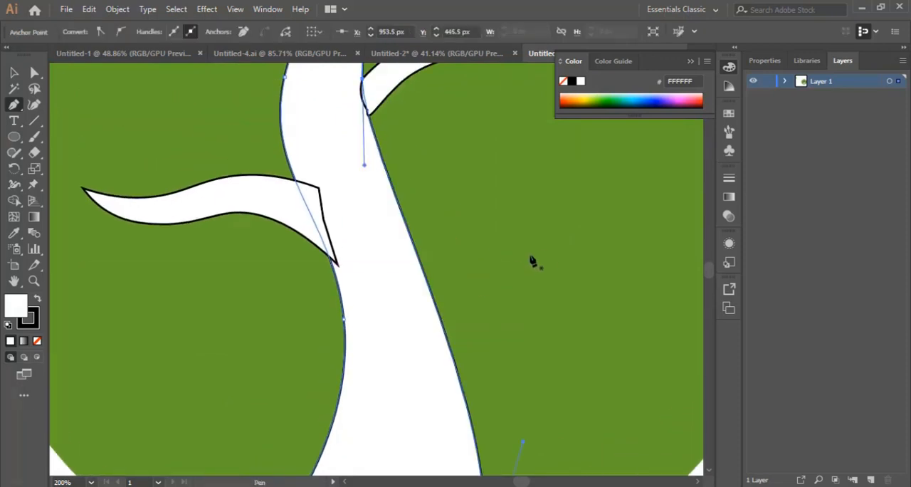
Step: Draw a closed, wavy branch with the Pen tool from the trunk's lower right edge, with an upturned pointed tip and a base running down into the trunk
{"action": "left_click", "coordinate": [431, 306]}
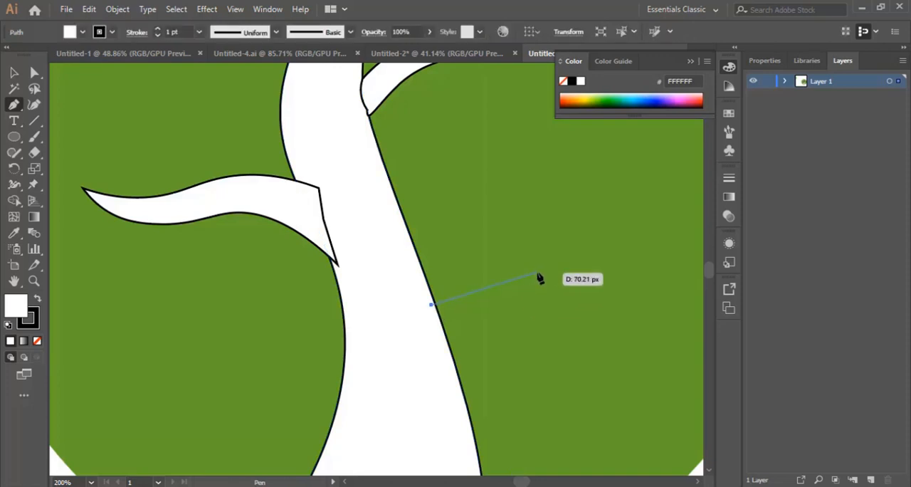
{"action": "left_click", "coordinate": [538, 269]}
{"action": "left_click_drag", "start_coordinate": [613, 289], "coordinate": [613, 288]}
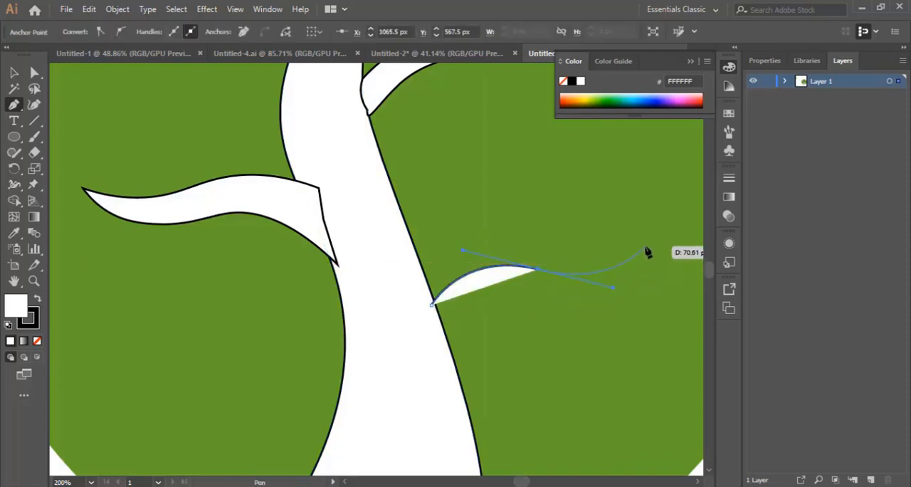
{"action": "left_click_drag", "start_coordinate": [639, 246], "coordinate": [427, 281]}
{"action": "left_click", "coordinate": [431, 306]}
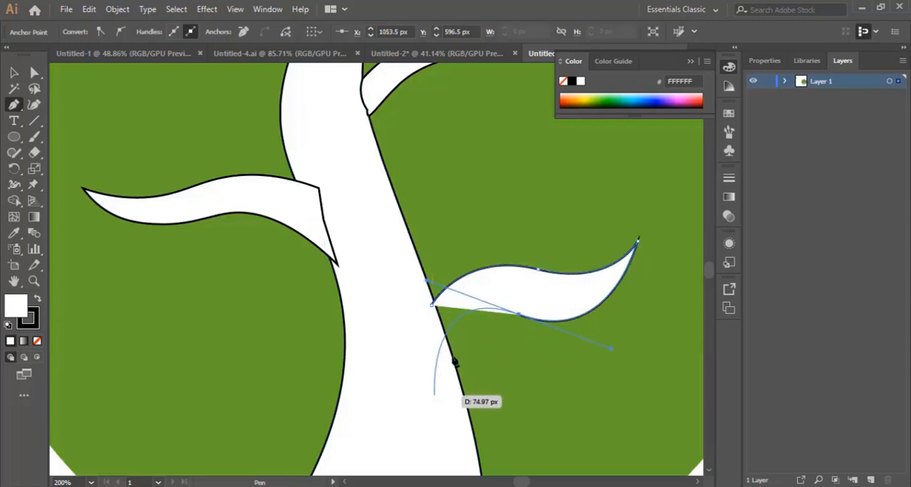
{"action": "left_click", "coordinate": [520, 316]}
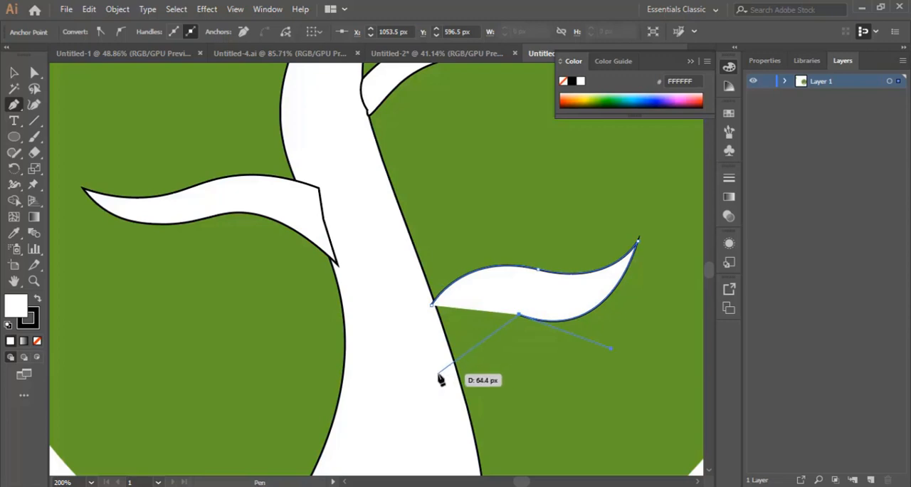
{"action": "left_click_drag", "start_coordinate": [447, 366], "coordinate": [442, 421]}
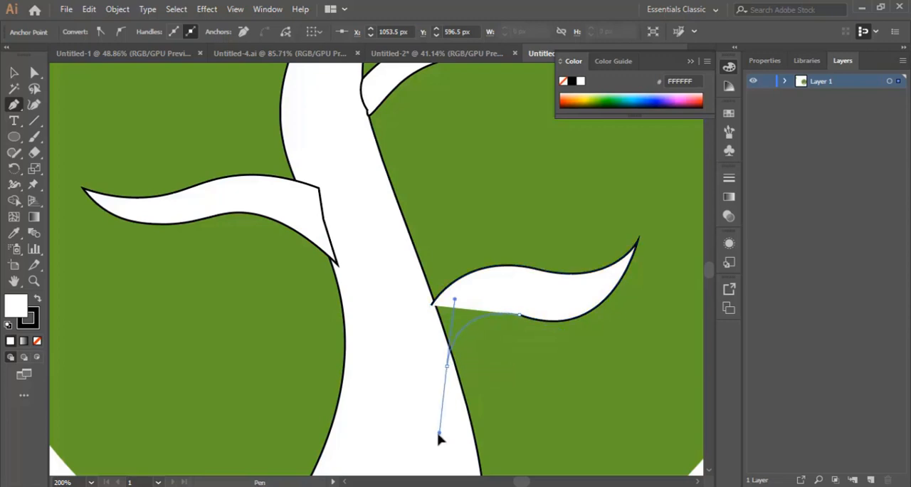
{"action": "left_click", "coordinate": [431, 306]}
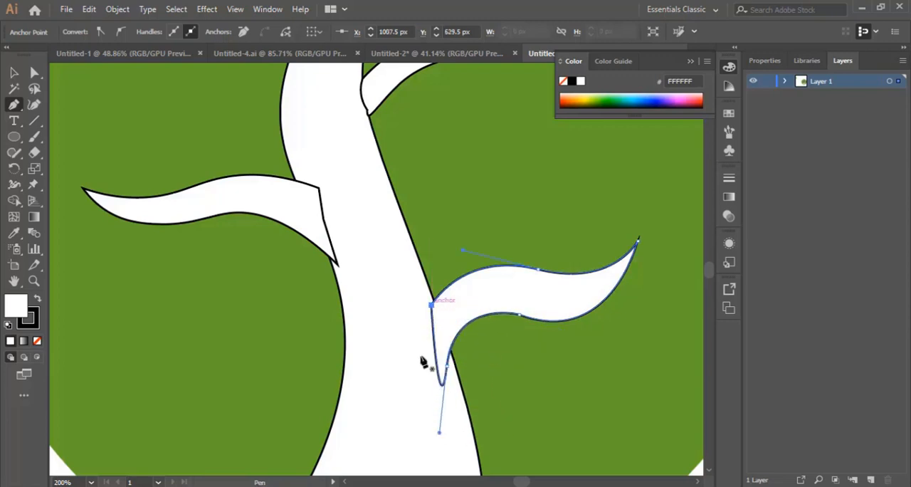
Step: Pull the lower right branch's underside slightly upward near the tip with the Curvature tool to slim it
{"action": "left_click", "coordinate": [33, 105]}
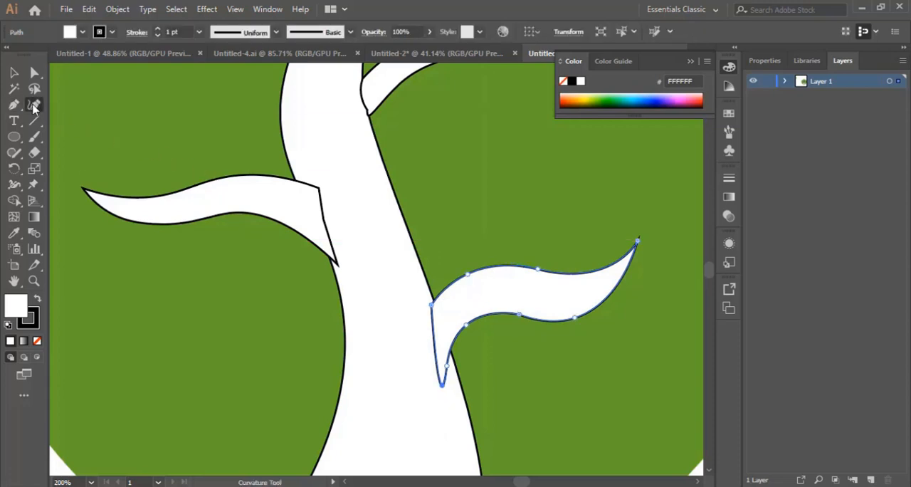
{"action": "left_click_drag", "start_coordinate": [575, 318], "coordinate": [572, 311]}
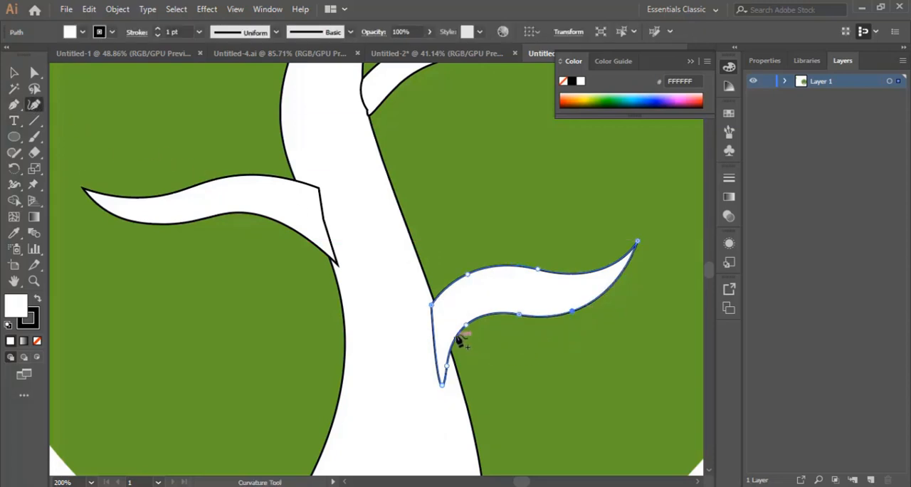
{"action": "scroll", "coordinate": [321, 298], "scroll_direction": "down", "scroll_amount": 4}
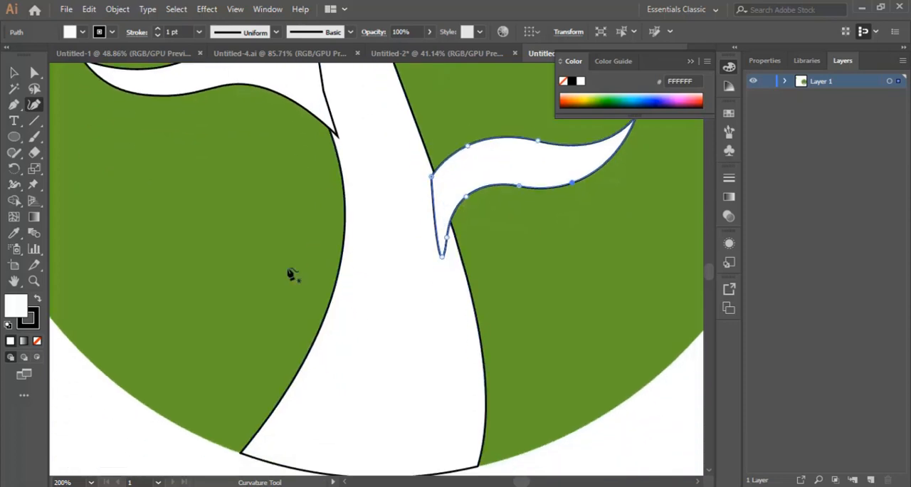
Step: Draw a small closed, curved branch with the Pen tool from the trunk's lower left edge, tapering to a point at its upper left end
{"action": "left_click", "coordinate": [13, 104]}
{"action": "scroll", "coordinate": [229, 262], "scroll_direction": "down", "scroll_amount": 1}
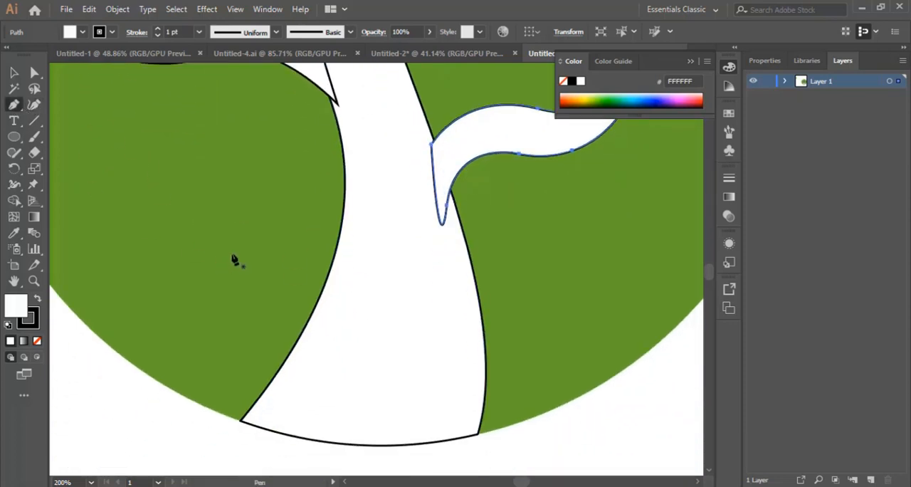
{"action": "left_click", "coordinate": [253, 236]}
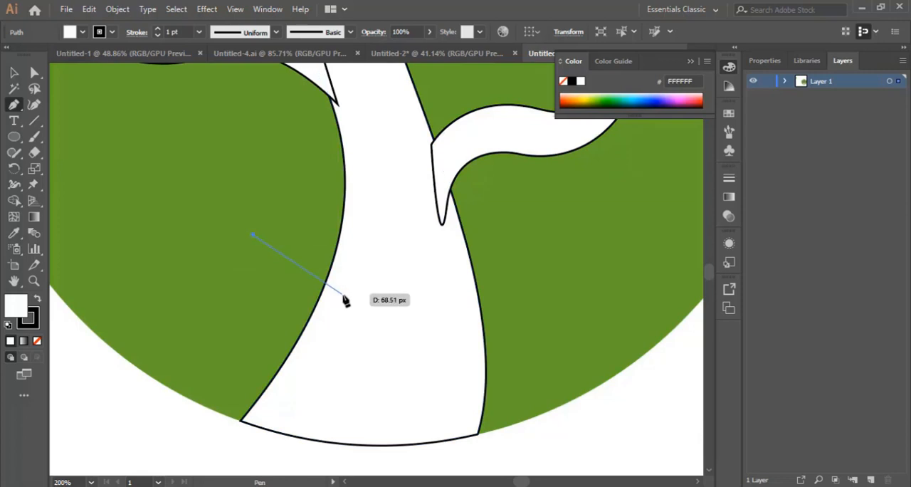
{"action": "left_click_drag", "start_coordinate": [335, 302], "coordinate": [357, 369]}
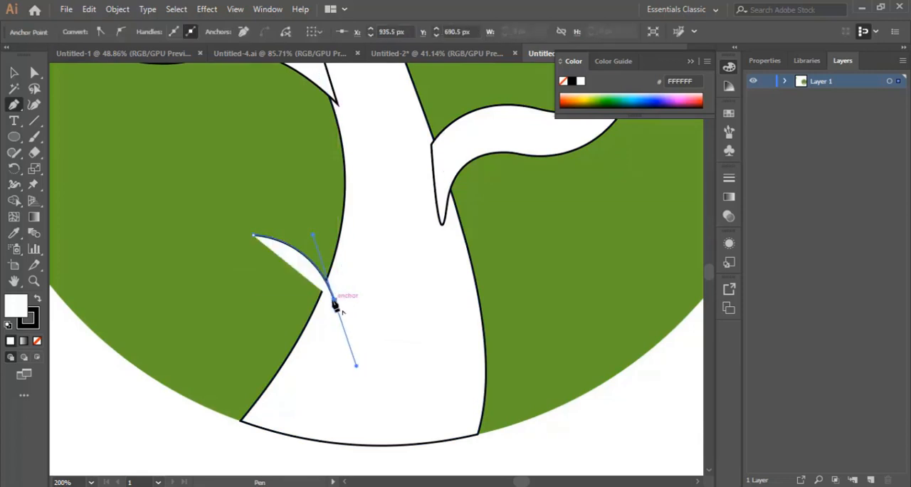
{"action": "left_click", "coordinate": [335, 302]}
{"action": "left_click", "coordinate": [310, 343]}
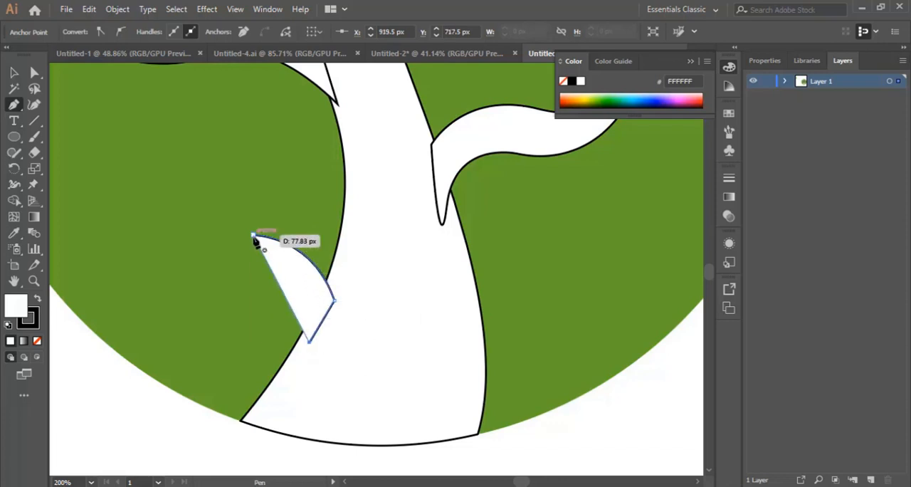
{"action": "left_click_drag", "start_coordinate": [254, 236], "coordinate": [208, 200]}
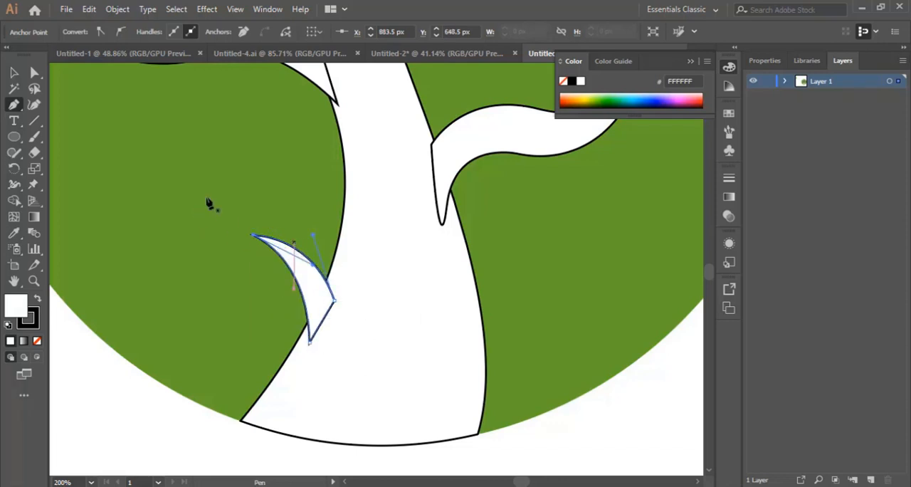
Step: Select all the artwork and remove its stroke so that only the fills remain
{"action": "left_click", "coordinate": [12, 72]}
{"action": "key", "text": "ctrl+minus"}
{"action": "key", "text": "ctrl+minus"}
{"action": "key", "text": "ctrl+minus"}
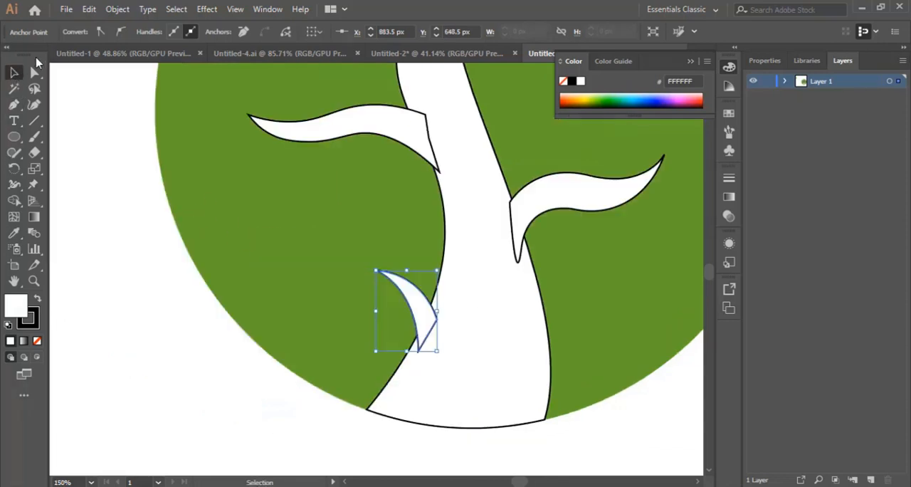
{"action": "scroll", "coordinate": [71, 74], "scroll_direction": "up", "scroll_amount": 2}
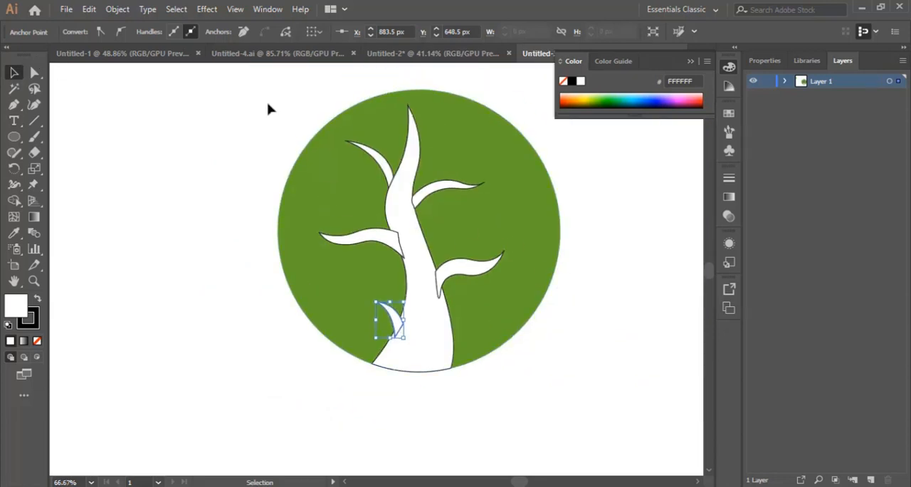
{"action": "left_click_drag", "start_coordinate": [269, 108], "coordinate": [556, 403]}
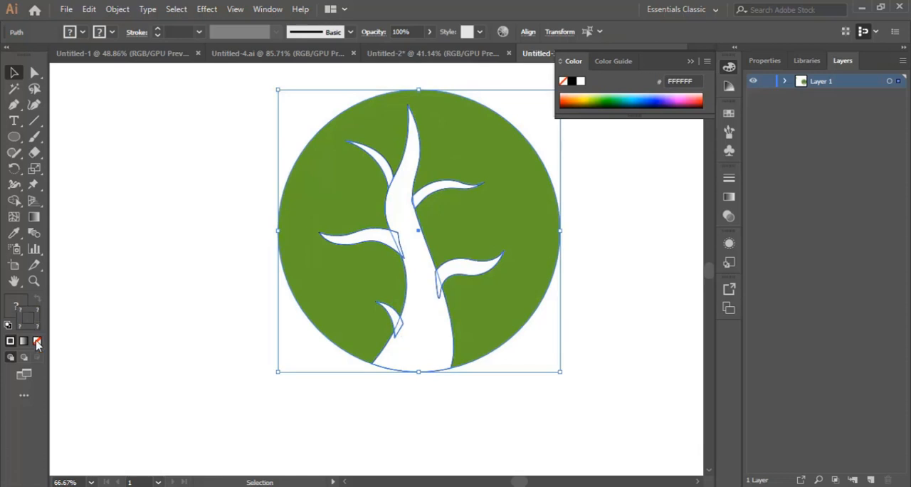
{"action": "left_click", "coordinate": [37, 341]}
{"action": "left_click", "coordinate": [527, 413]}
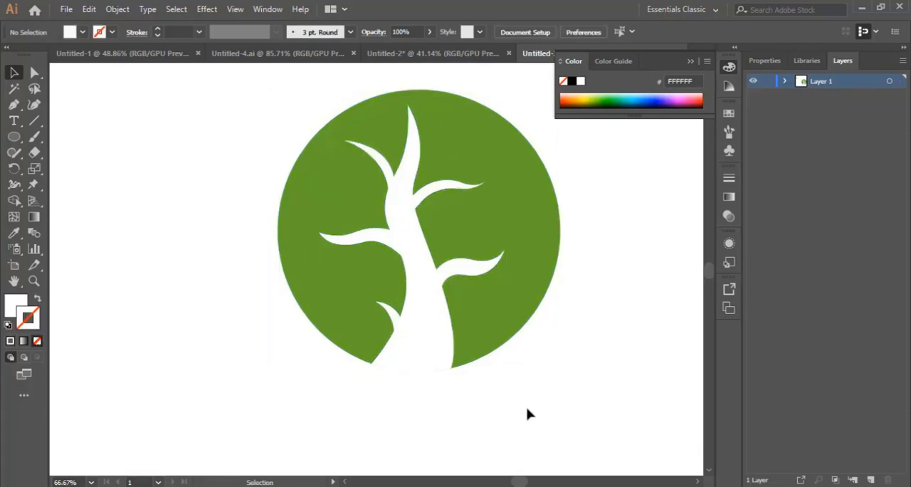
Step: Rotate the upper left branch to a flatter angle against the trunk and shift the middle left branch slightly right into it
{"action": "left_click", "coordinate": [391, 178]}
{"action": "left_click_drag", "start_coordinate": [405, 180], "coordinate": [391, 168]}
{"action": "left_click", "coordinate": [589, 314]}
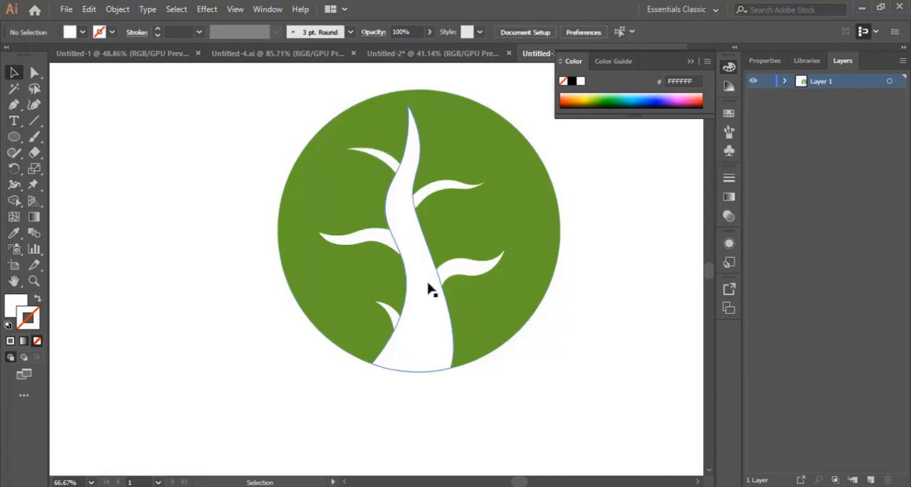
{"action": "left_click_drag", "start_coordinate": [361, 242], "coordinate": [375, 248]}
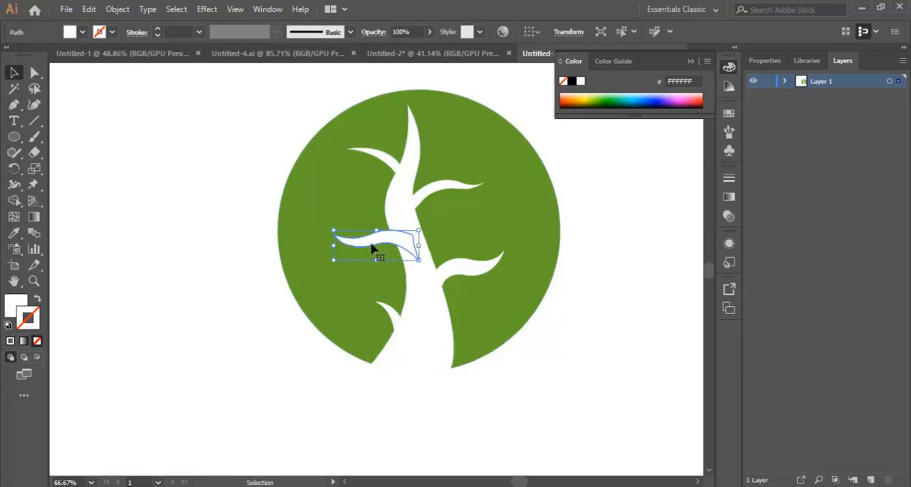
{"action": "left_click", "coordinate": [564, 368]}
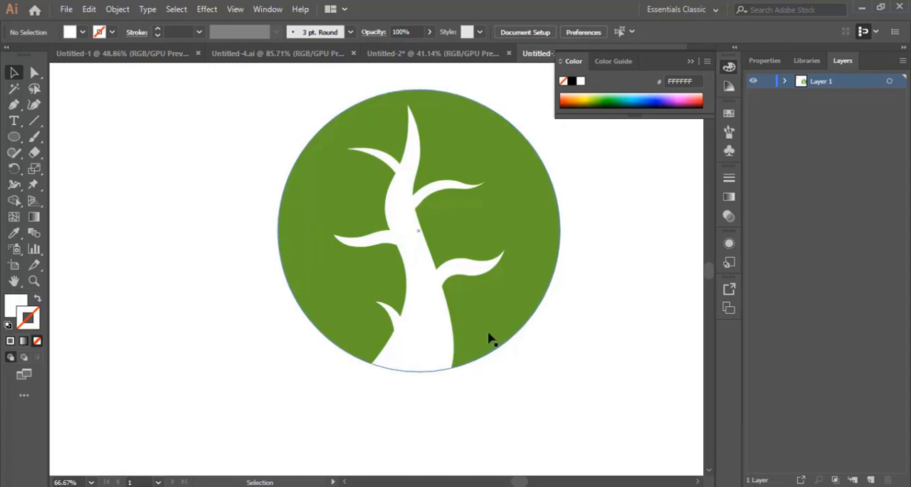
Step: Slim the trunk with the Curvature tool by pulling its left edge inward between the two upper left branches, and bend its tip slightly left
{"action": "left_click", "coordinate": [401, 211]}
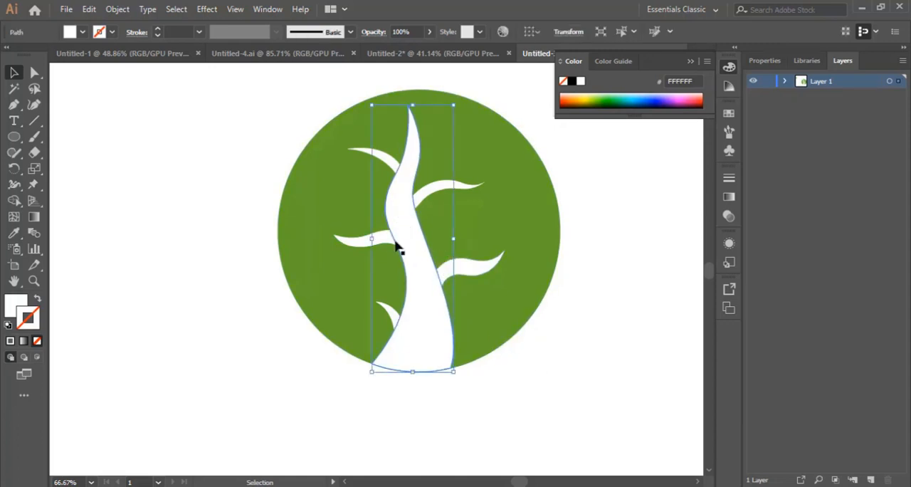
{"action": "left_click", "coordinate": [34, 105]}
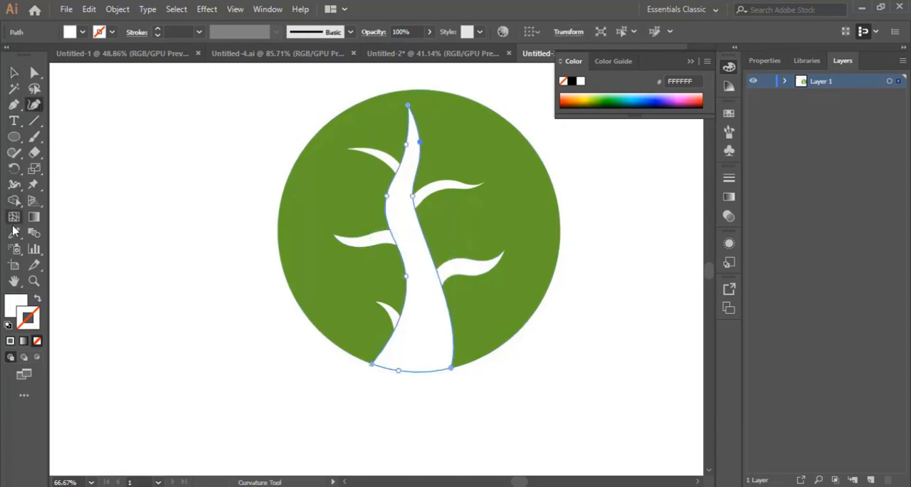
{"action": "left_click", "coordinate": [33, 280]}
{"action": "left_click", "coordinate": [416, 234]}
{"action": "left_click", "coordinate": [349, 235]}
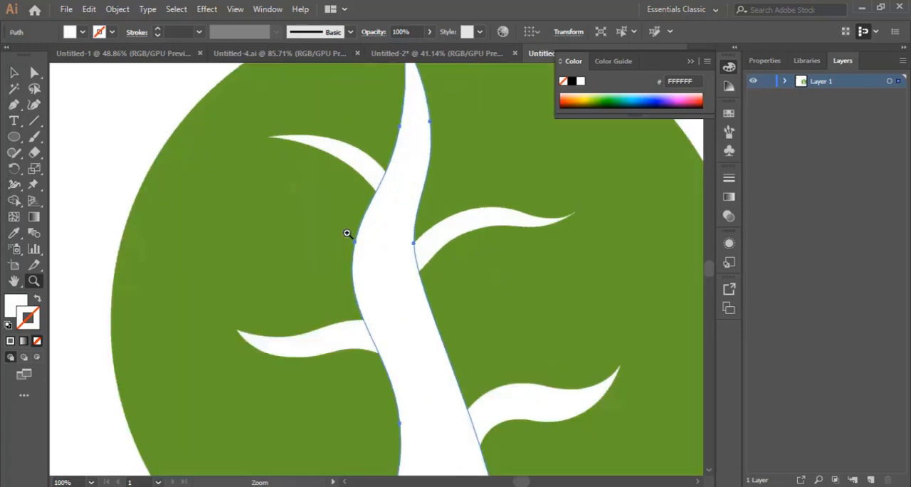
{"action": "left_click", "coordinate": [30, 105]}
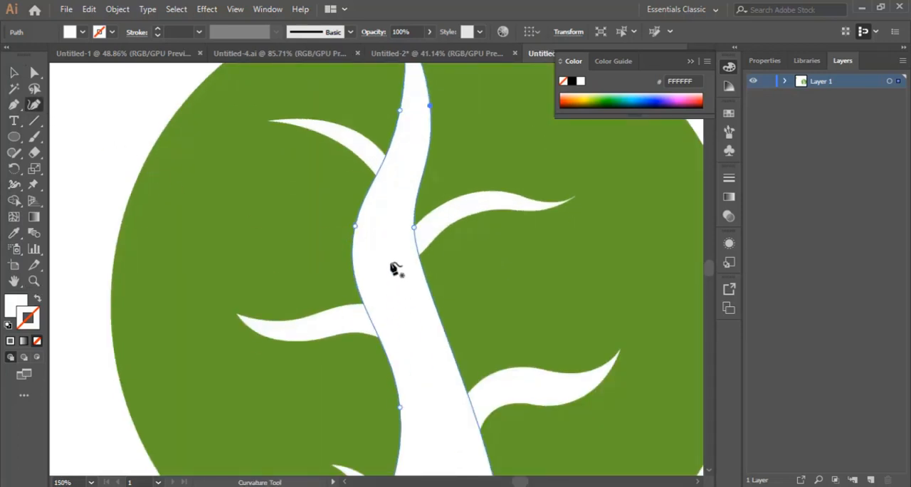
{"action": "left_click_drag", "start_coordinate": [355, 227], "coordinate": [372, 231]}
{"action": "scroll", "coordinate": [423, 285], "scroll_direction": "up", "scroll_amount": 2}
{"action": "scroll", "coordinate": [423, 290], "scroll_direction": "up", "scroll_amount": 2}
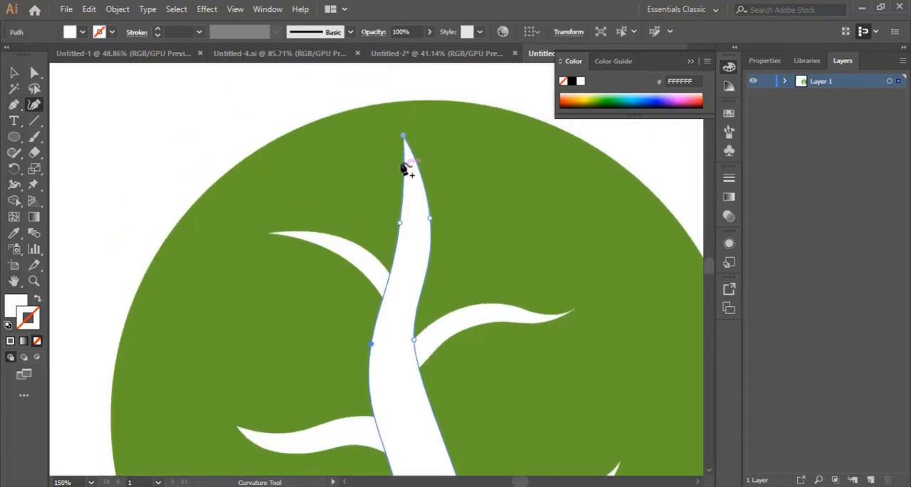
{"action": "left_click_drag", "start_coordinate": [404, 136], "coordinate": [390, 135]}
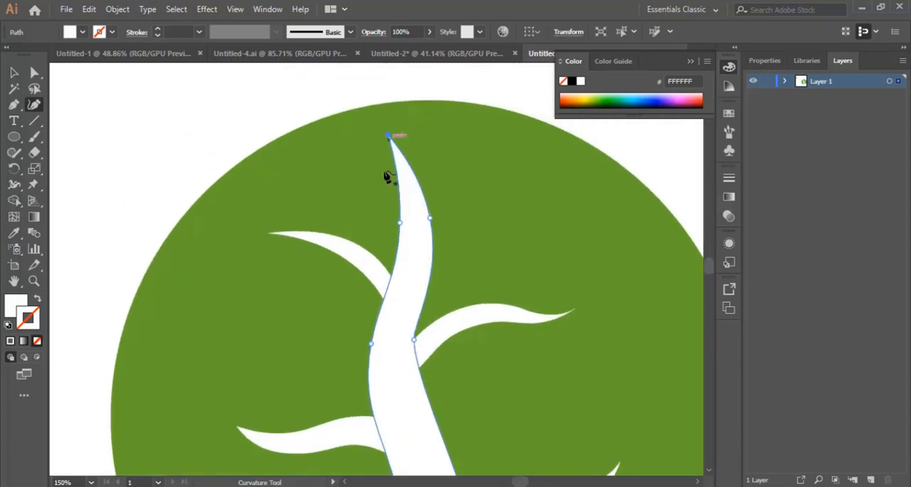
Step: Try to move the trunk's right-edge anchor point at the upper right branch slightly outward
{"action": "scroll", "coordinate": [434, 340], "scroll_direction": "down", "scroll_amount": 3}
{"action": "left_click_drag", "start_coordinate": [415, 244], "coordinate": [425, 244]}
{"action": "scroll", "coordinate": [427, 310], "scroll_direction": "down", "scroll_amount": 3}
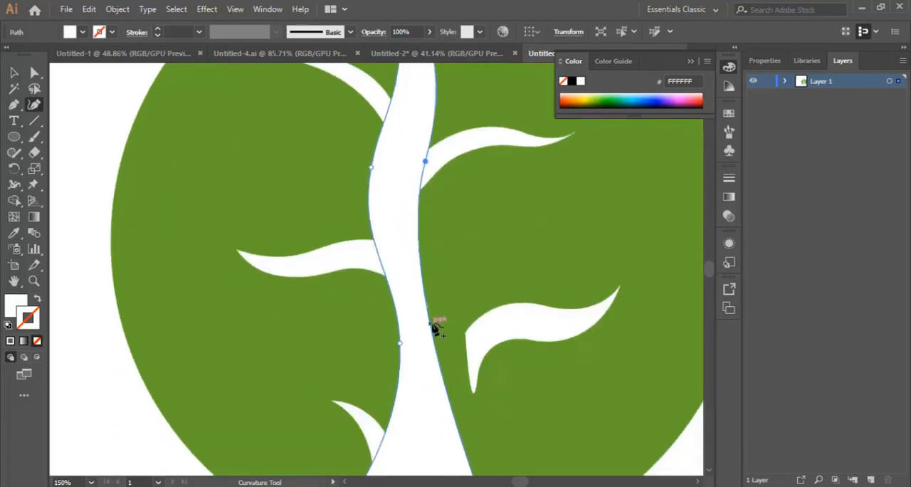
{"action": "key", "text": "ctrl+z"}
Step: Add a Curvature tool point on the trunk's right edge between the two right branches to reshape that side
{"action": "left_click", "coordinate": [451, 284]}
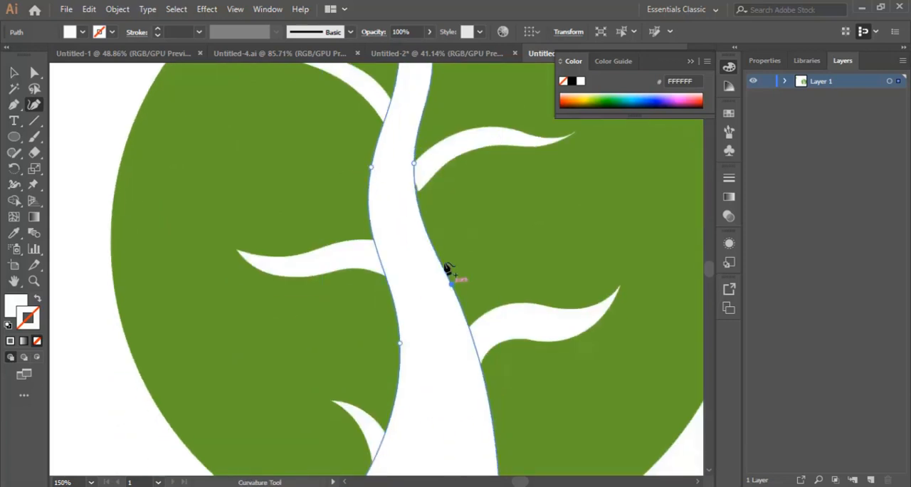
{"action": "scroll", "coordinate": [420, 214], "scroll_direction": "up", "scroll_amount": 5}
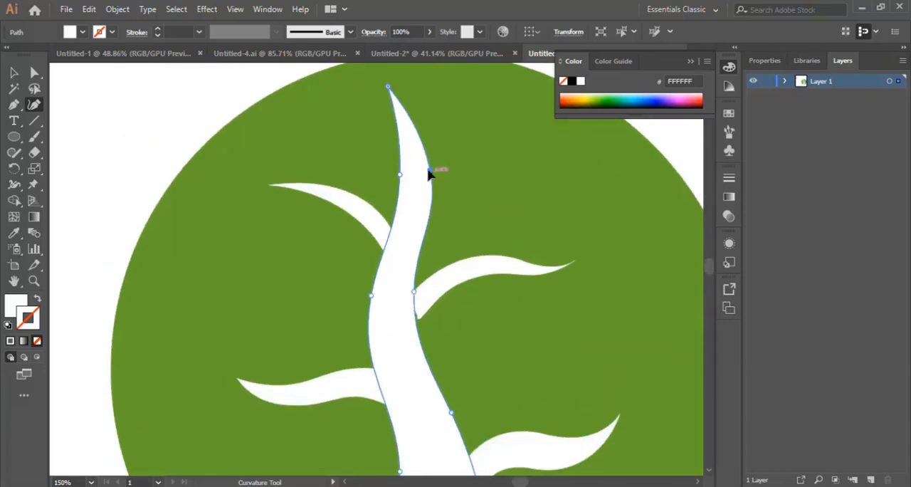
{"action": "scroll", "coordinate": [427, 249], "scroll_direction": "down", "scroll_amount": 10}
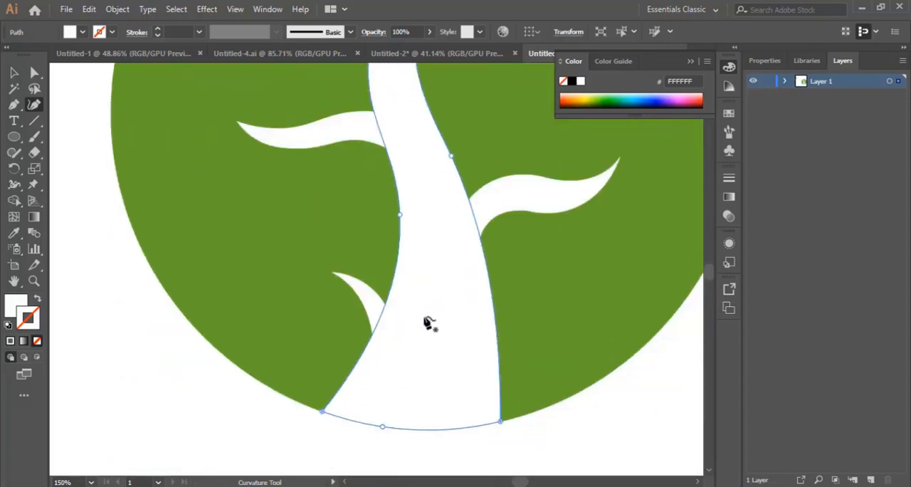
{"action": "key", "text": "ctrl+minus"}
{"action": "key", "text": "ctrl+minus"}
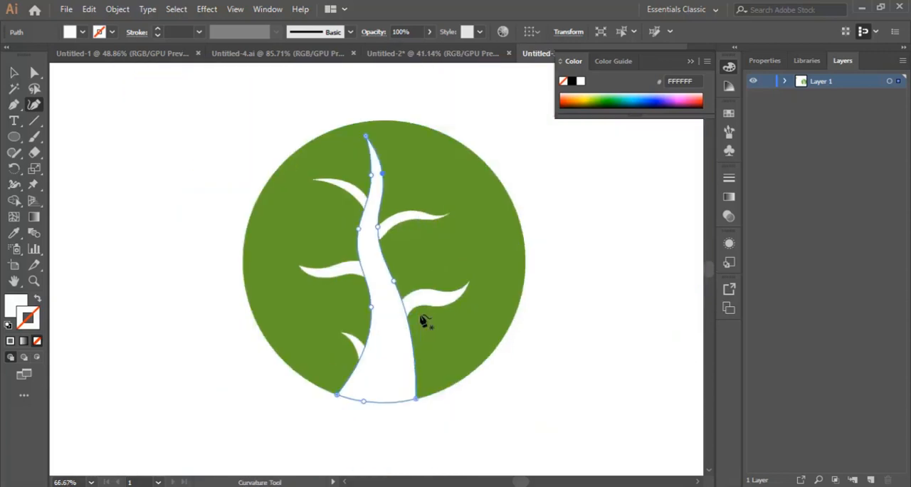
Step: Move the upper right branch slightly down and left so that it joins the trunk
{"action": "left_click", "coordinate": [14, 72]}
{"action": "left_click", "coordinate": [132, 148]}
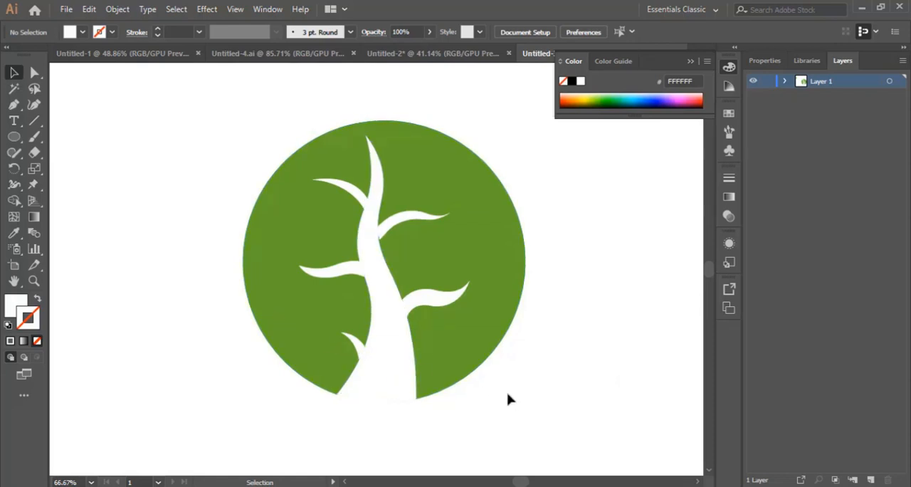
{"action": "left_click_drag", "start_coordinate": [408, 223], "coordinate": [404, 229]}
{"action": "left_click", "coordinate": [586, 311]}
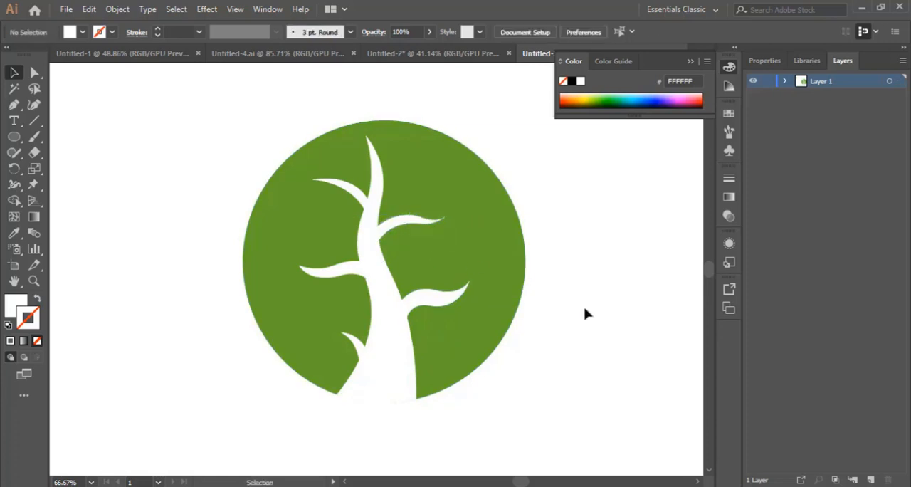
Step: Draw a closed white leaf about 47 by 22 px with the Pen tool, just beyond the upper right branch's tip
{"action": "left_click", "coordinate": [33, 281]}
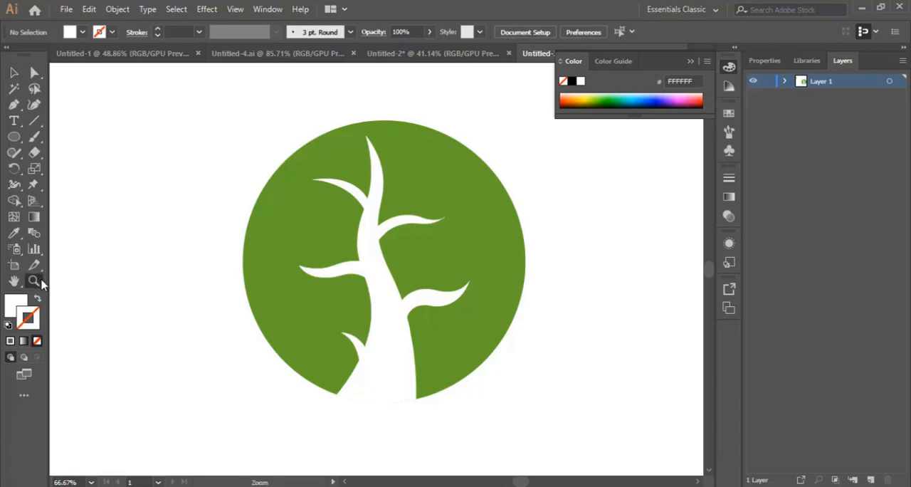
{"action": "left_click", "coordinate": [372, 259]}
{"action": "left_click", "coordinate": [467, 260]}
{"action": "scroll", "coordinate": [349, 314], "scroll_direction": "up", "scroll_amount": 1}
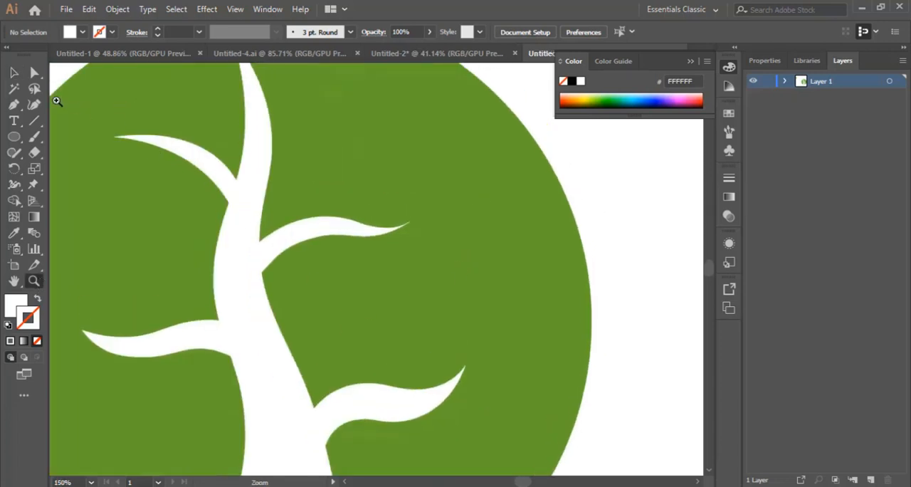
{"action": "left_click", "coordinate": [14, 104]}
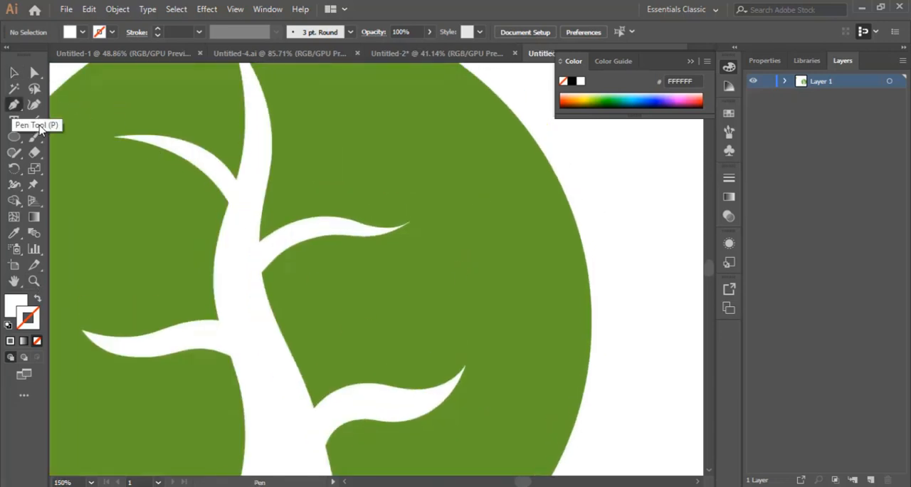
{"action": "left_click", "coordinate": [434, 194]}
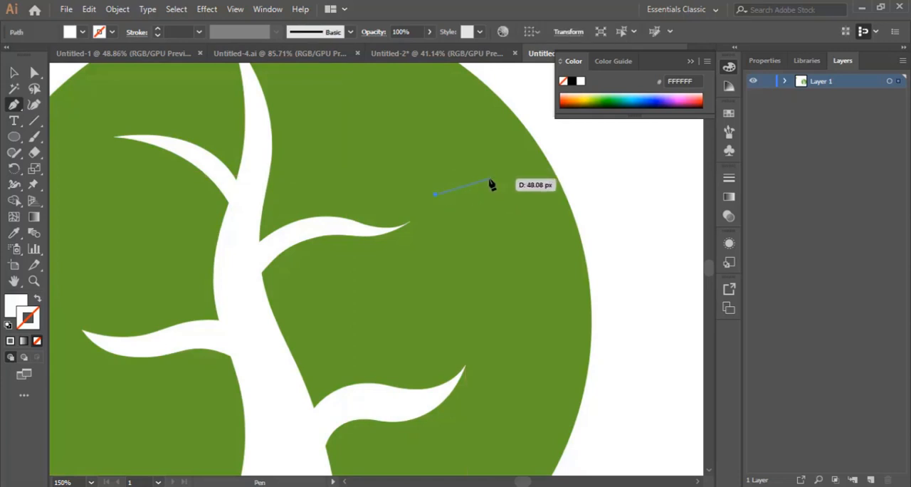
{"action": "left_click_drag", "start_coordinate": [491, 180], "coordinate": [527, 180]}
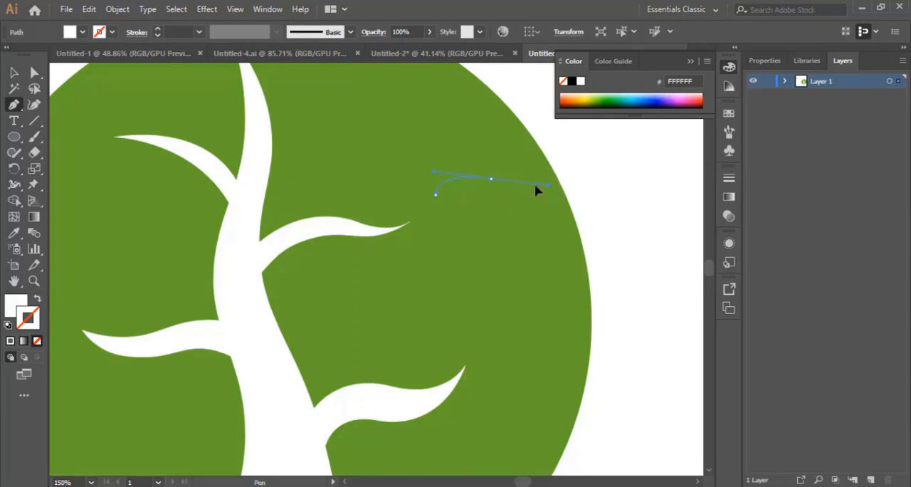
{"action": "left_click_drag", "start_coordinate": [534, 193], "coordinate": [533, 191]}
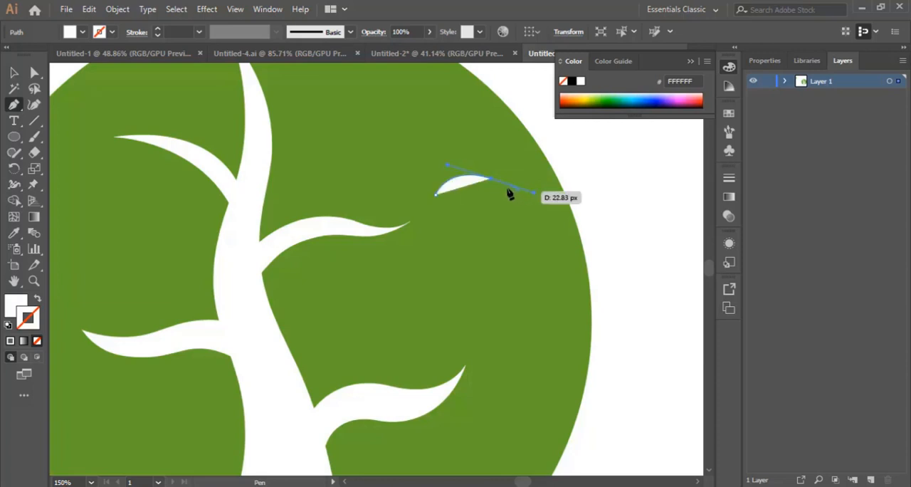
{"action": "left_click", "coordinate": [491, 178]}
{"action": "left_click_drag", "start_coordinate": [438, 198], "coordinate": [438, 196]}
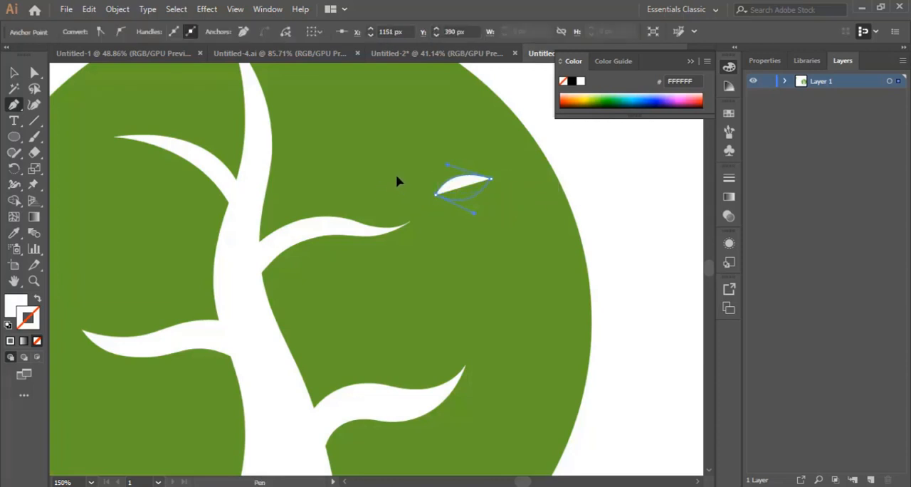
{"action": "left_click", "coordinate": [16, 74]}
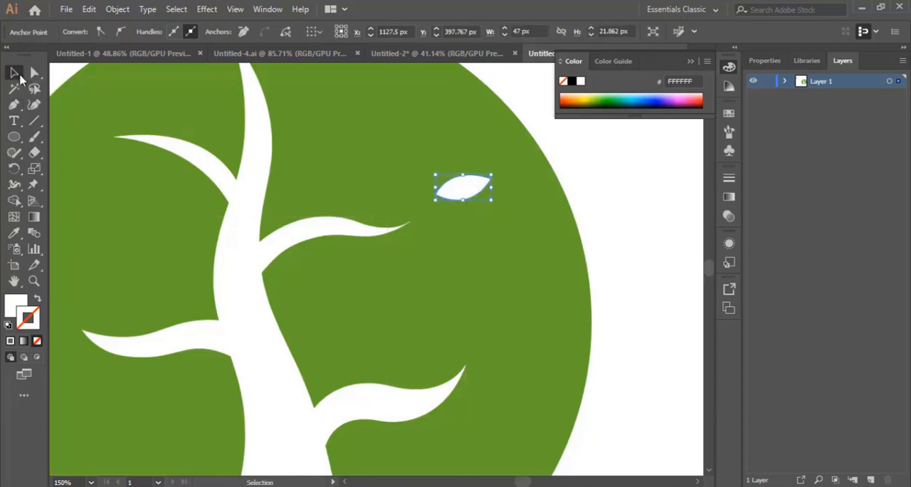
{"action": "left_click", "coordinate": [614, 205]}
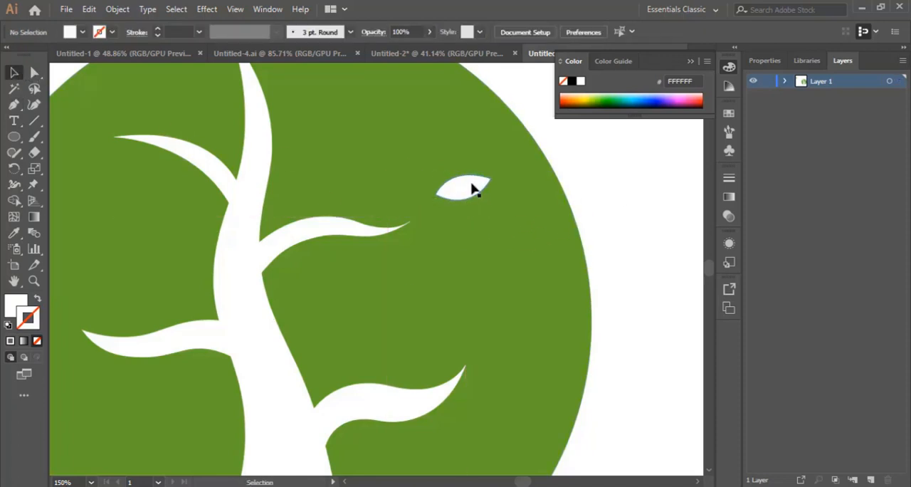
Step: Duplicate the leaf and rotate and position the copies so that three leaves surround the upper right branch's tip
{"action": "left_click_drag", "start_coordinate": [473, 188], "coordinate": [463, 132]}
{"action": "left_click", "coordinate": [477, 271]}
{"action": "left_click", "coordinate": [463, 258]}
{"action": "left_click_drag", "start_coordinate": [422, 169], "coordinate": [399, 179]}
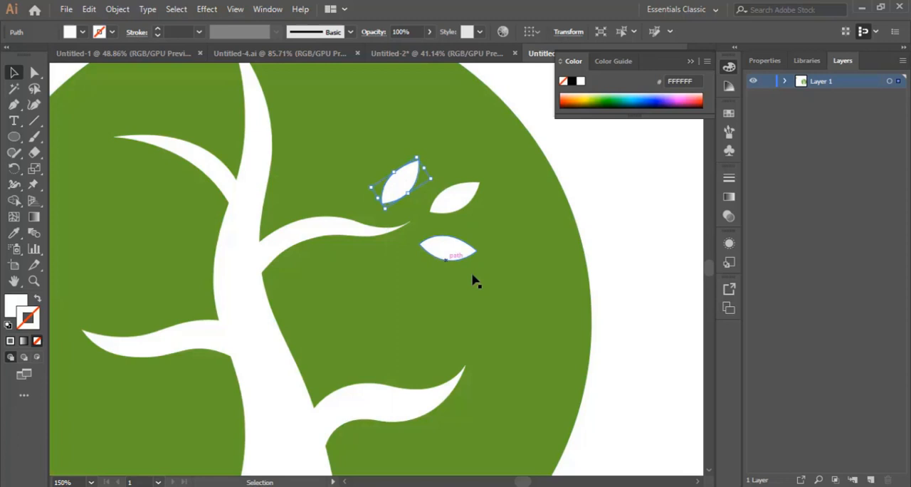
{"action": "left_click", "coordinate": [600, 189]}
{"action": "left_click_drag", "start_coordinate": [447, 252], "coordinate": [434, 251]}
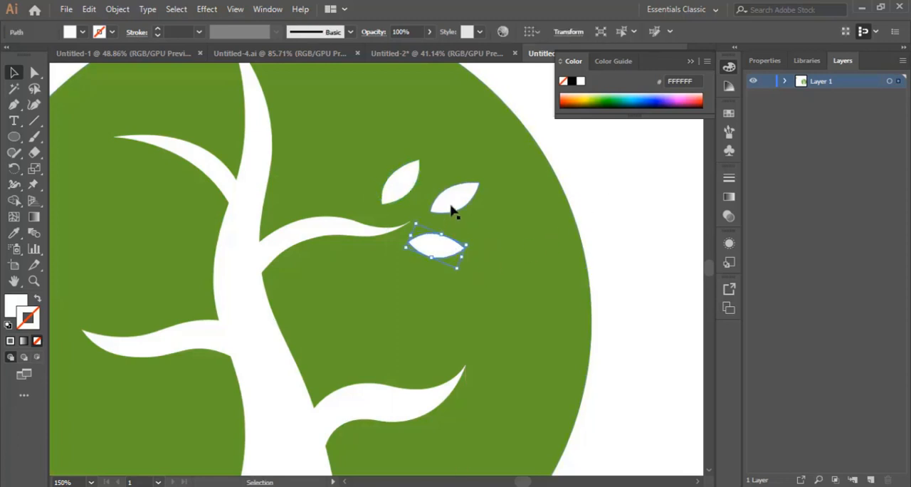
{"action": "left_click_drag", "start_coordinate": [451, 208], "coordinate": [463, 200]}
Step: Copy leaves to the upper left branch and rotate and position them so that three leaves surround its tip
{"action": "scroll", "coordinate": [487, 258], "scroll_direction": "up", "scroll_amount": 2}
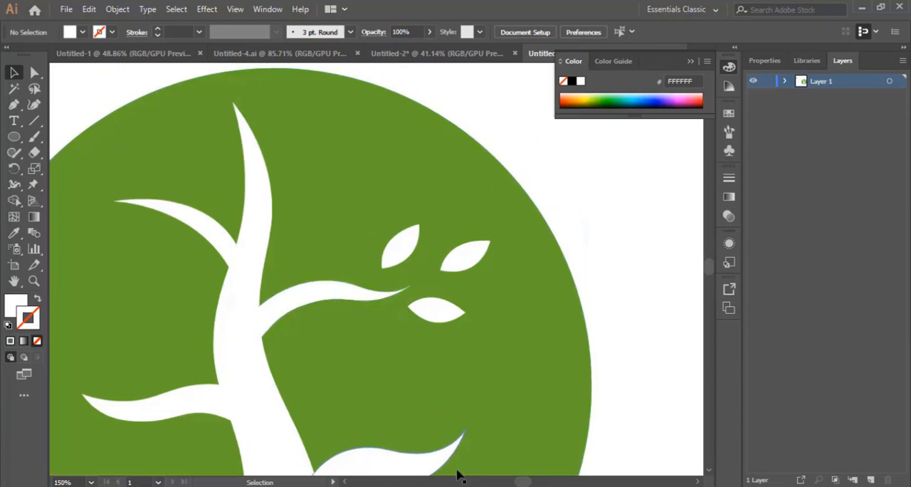
{"action": "left_click_drag", "start_coordinate": [529, 484], "coordinate": [525, 483]}
{"action": "left_click_drag", "start_coordinate": [518, 257], "coordinate": [229, 194]}
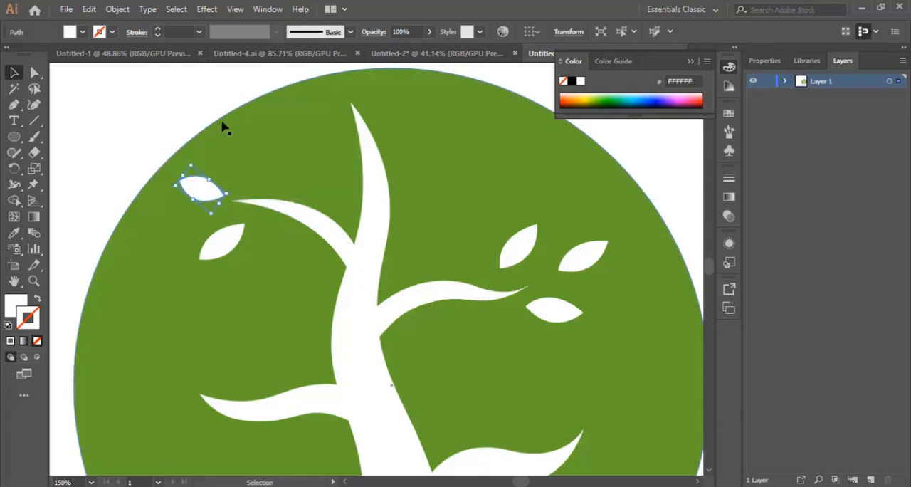
{"action": "left_click", "coordinate": [199, 119]}
{"action": "left_click", "coordinate": [203, 194]}
{"action": "left_click", "coordinate": [237, 254]}
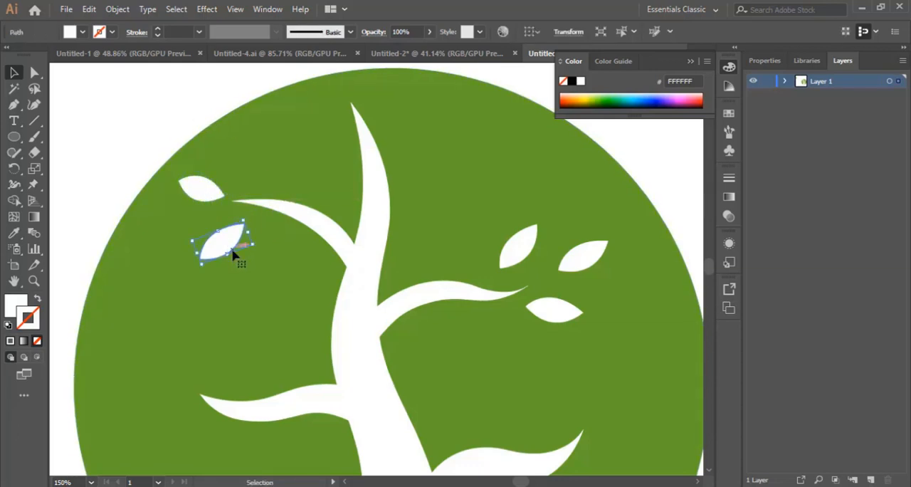
{"action": "left_click_drag", "start_coordinate": [229, 245], "coordinate": [266, 178]}
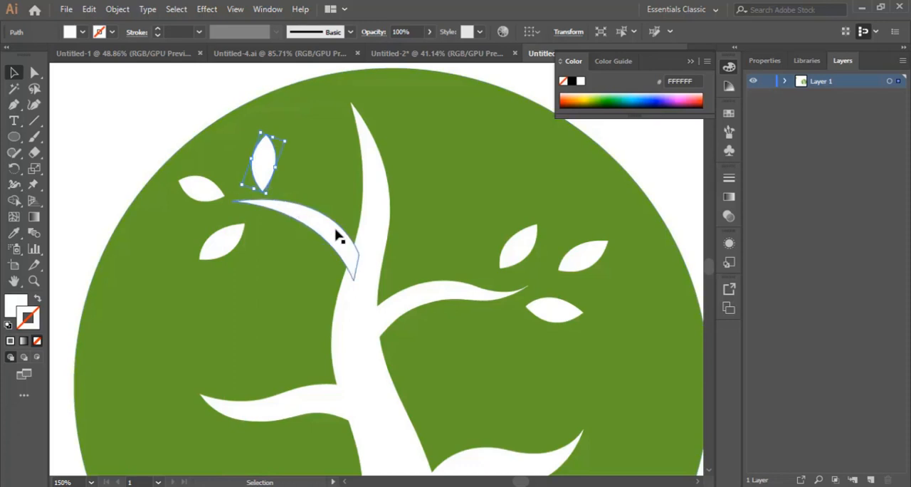
{"action": "left_click_drag", "start_coordinate": [225, 245], "coordinate": [240, 244]}
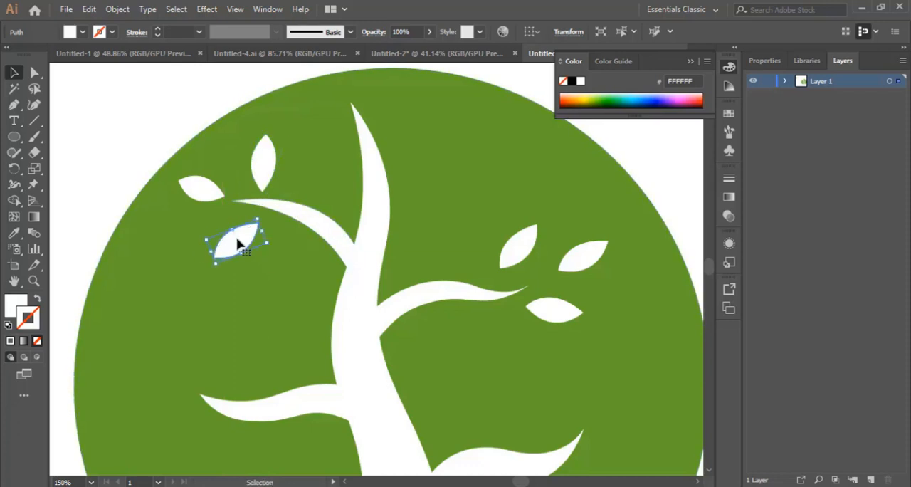
{"action": "left_click", "coordinate": [201, 192]}
{"action": "mouse_move", "coordinate": [229, 199]}
{"action": "left_mouse_down"}
{"action": "mouse_move", "coordinate": [234, 188]}
{"action": "mouse_move", "coordinate": [213, 202]}
{"action": "left_mouse_up"}
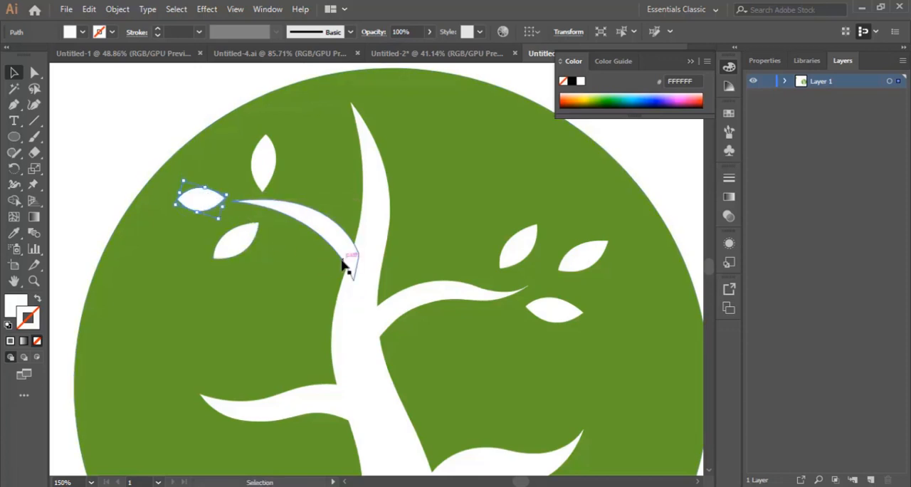
Step: Copy the upper right branch's three leaves to the lower right branch and rotate them around its tip
{"action": "scroll", "coordinate": [378, 303], "scroll_direction": "down", "scroll_amount": 2}
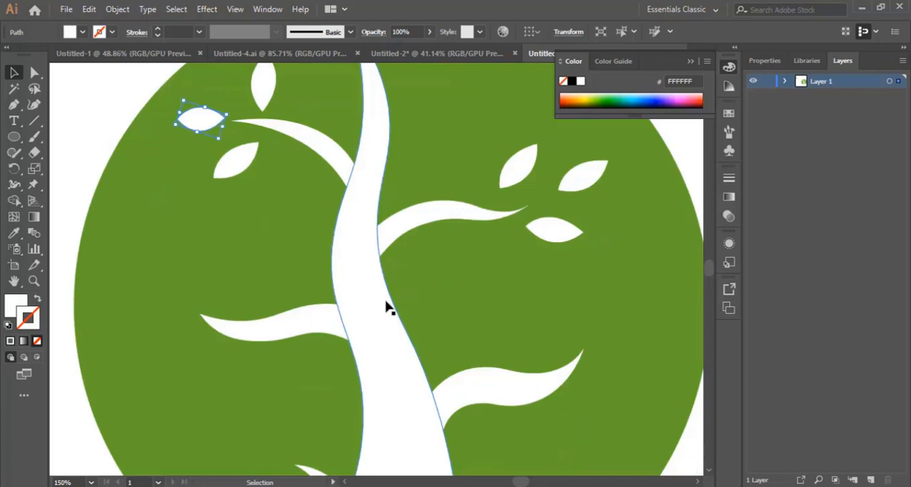
{"action": "scroll", "coordinate": [387, 307], "scroll_direction": "down", "scroll_amount": 2}
{"action": "scroll", "coordinate": [433, 311], "scroll_direction": "up", "scroll_amount": 1}
{"action": "left_click", "coordinate": [563, 220]}
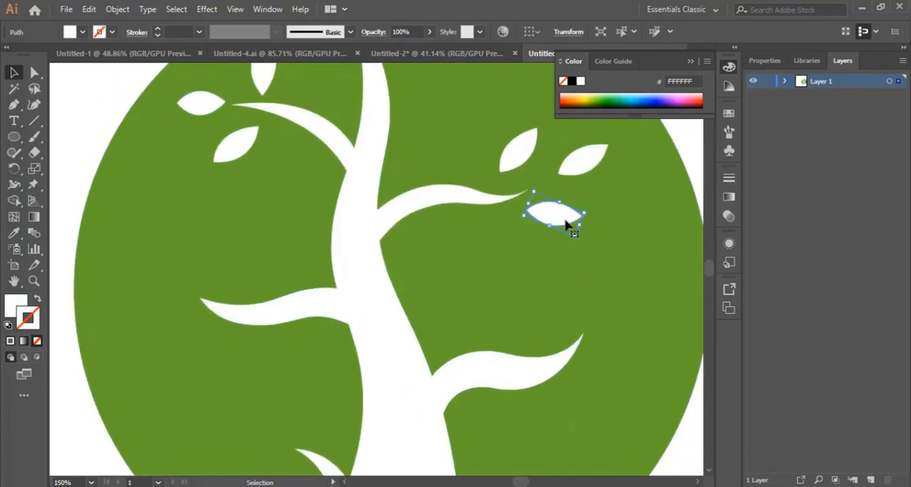
{"action": "scroll", "coordinate": [580, 274], "scroll_direction": "up", "scroll_amount": 1}
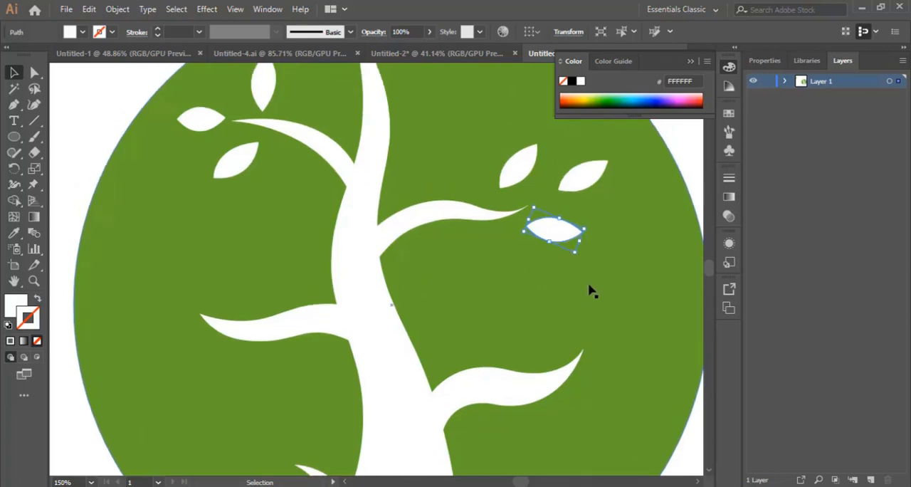
{"action": "key", "text": "ctrl"}
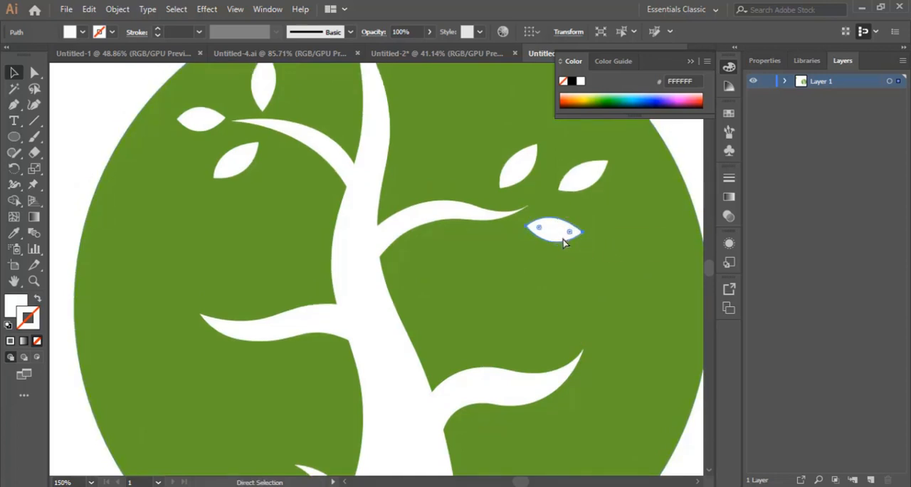
{"action": "left_click", "coordinate": [575, 177], "text": "shift"}
{"action": "left_click", "coordinate": [520, 163], "text": "shift"}
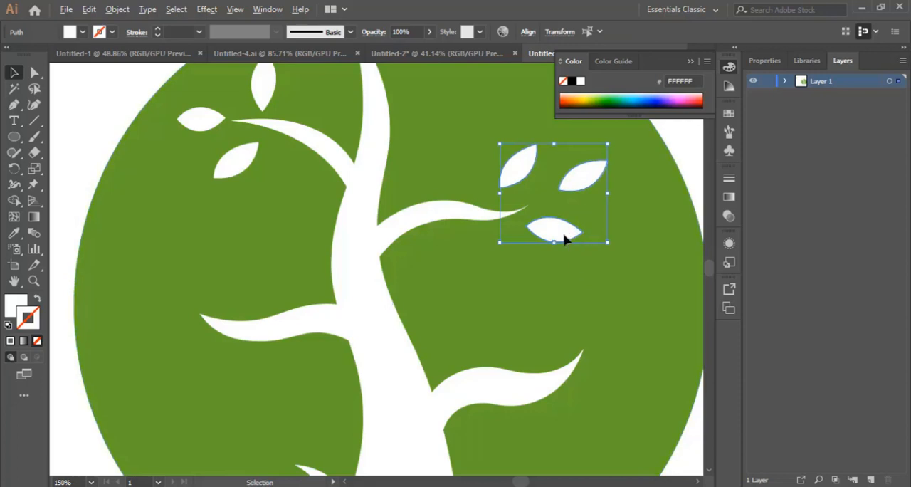
{"action": "left_click_drag", "start_coordinate": [564, 240], "coordinate": [591, 383]}
Step: Copy the lower right branch's leaf cluster to the middle left branch and rotate it to surround that tip
{"action": "scroll", "coordinate": [437, 354], "scroll_direction": "down", "scroll_amount": 1}
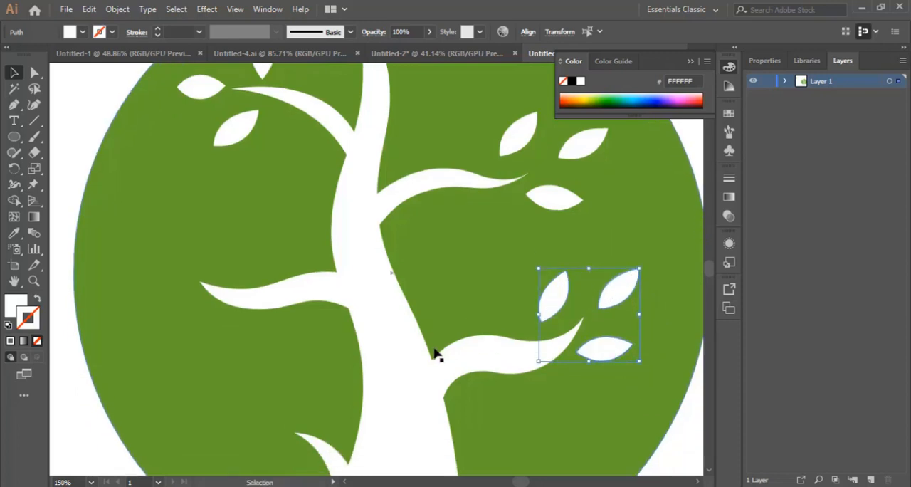
{"action": "scroll", "coordinate": [556, 366], "scroll_direction": "up", "scroll_amount": 1}
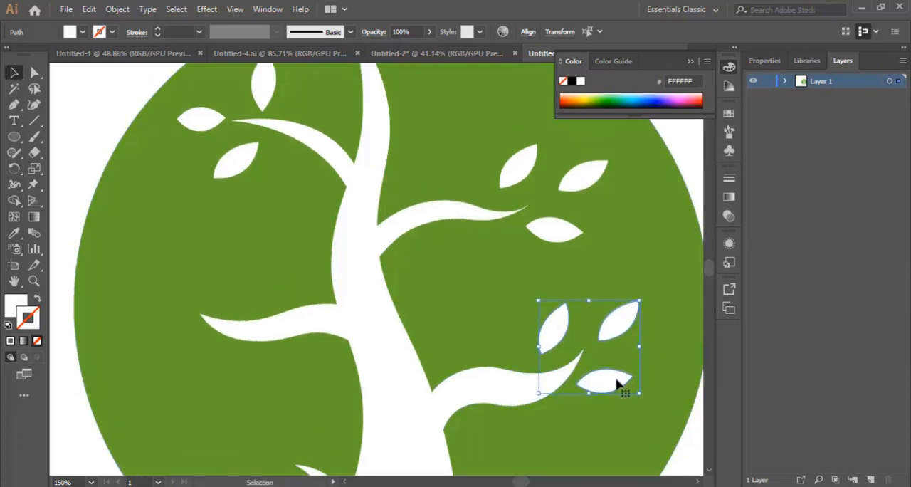
{"action": "left_click_drag", "start_coordinate": [610, 385], "coordinate": [199, 359]}
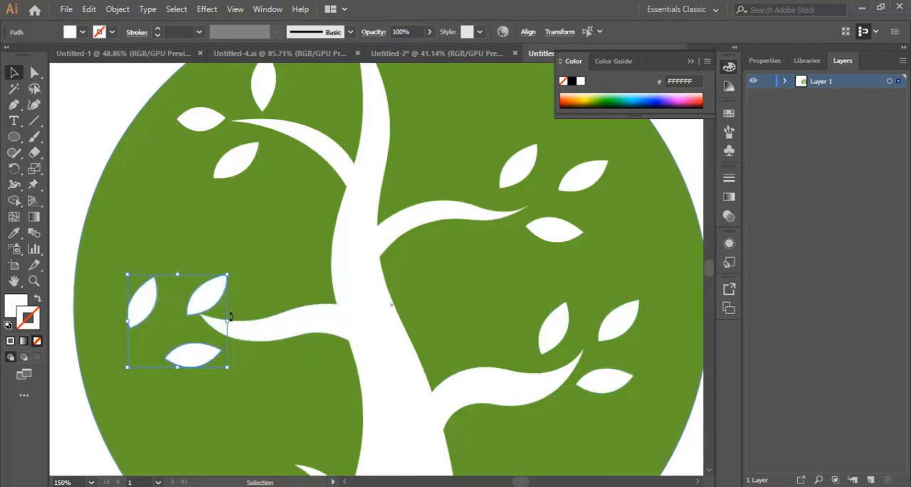
{"action": "left_click_drag", "start_coordinate": [227, 315], "coordinate": [136, 276]}
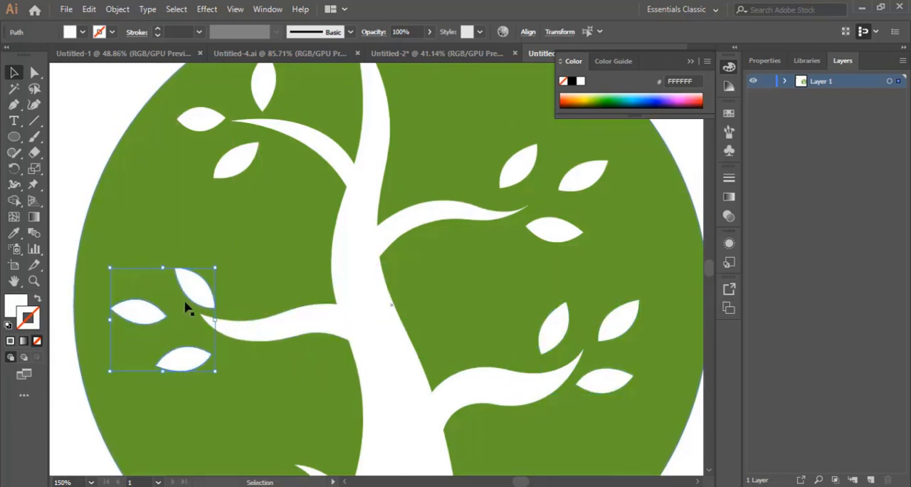
{"action": "left_click_drag", "start_coordinate": [204, 297], "coordinate": [228, 296]}
Step: Copy the lowest leaf of the middle left cluster to the tip of the small lower left branch
{"action": "scroll", "coordinate": [463, 385], "scroll_direction": "down", "scroll_amount": 3}
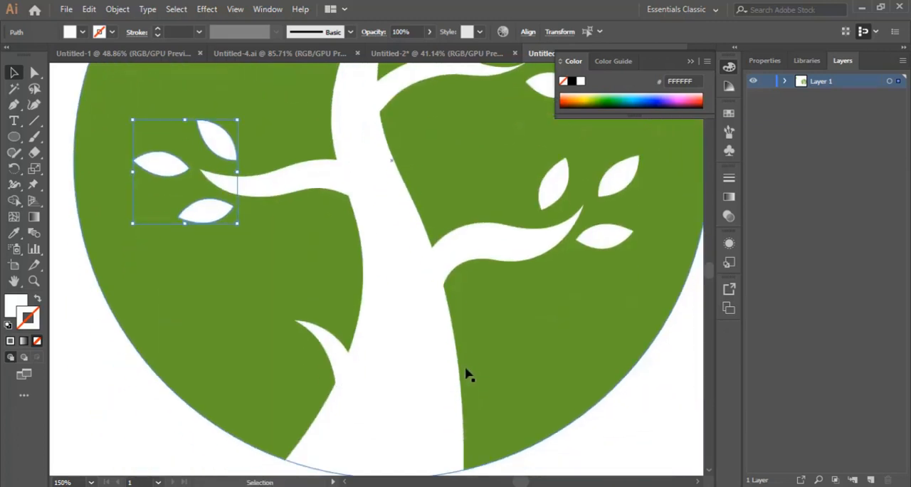
{"action": "left_click", "coordinate": [220, 264]}
{"action": "left_click", "coordinate": [205, 215]}
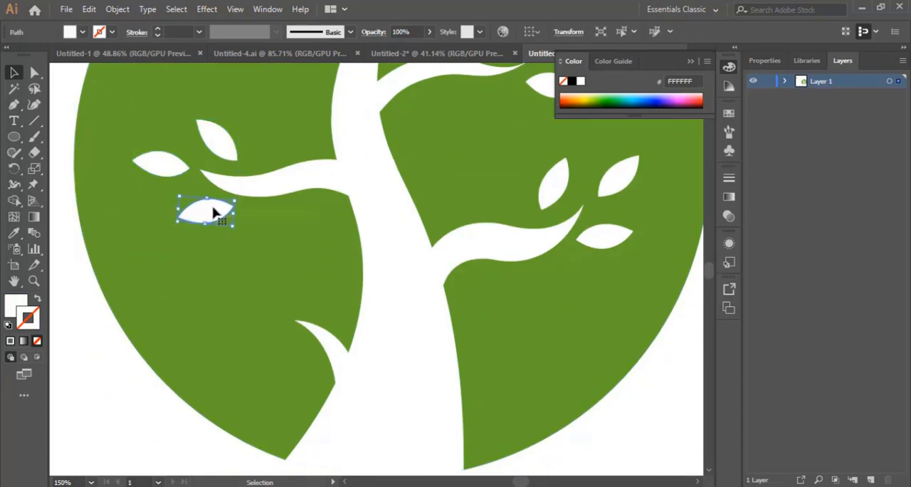
{"action": "left_click_drag", "start_coordinate": [214, 216], "coordinate": [264, 331]}
{"action": "left_click", "coordinate": [235, 444]}
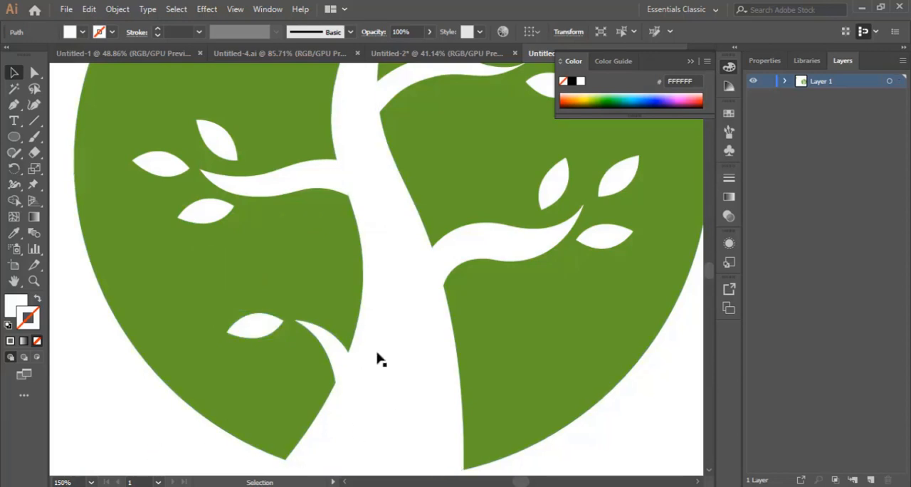
Step: Examine the whole tree logo in its green circle at a reduced zoom
{"action": "key", "text": "ctrl+minus"}
{"action": "key", "text": "ctrl+minus"}
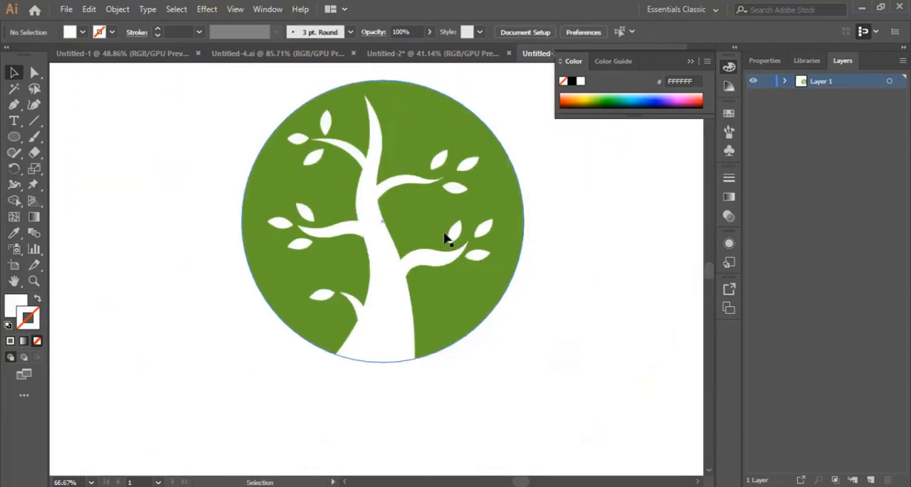
{"action": "scroll", "coordinate": [457, 326], "scroll_direction": "up", "scroll_amount": 2}
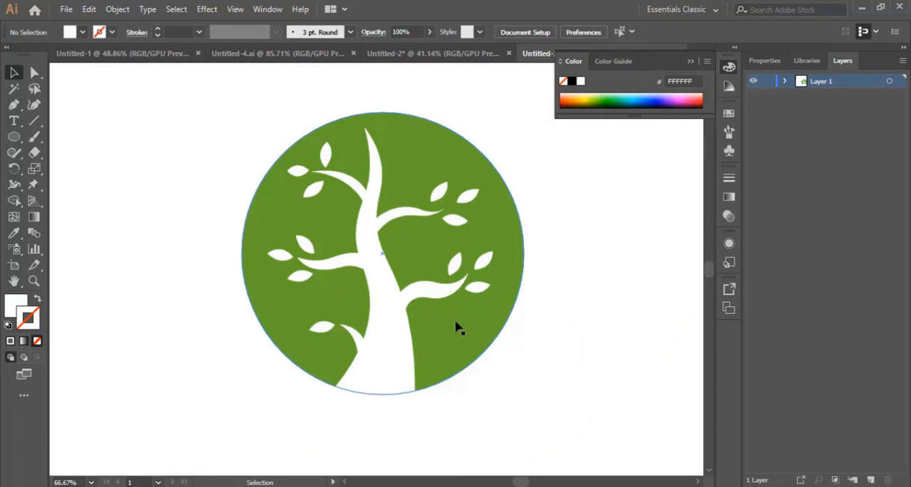
{"action": "key", "text": "ctrl+minus"}
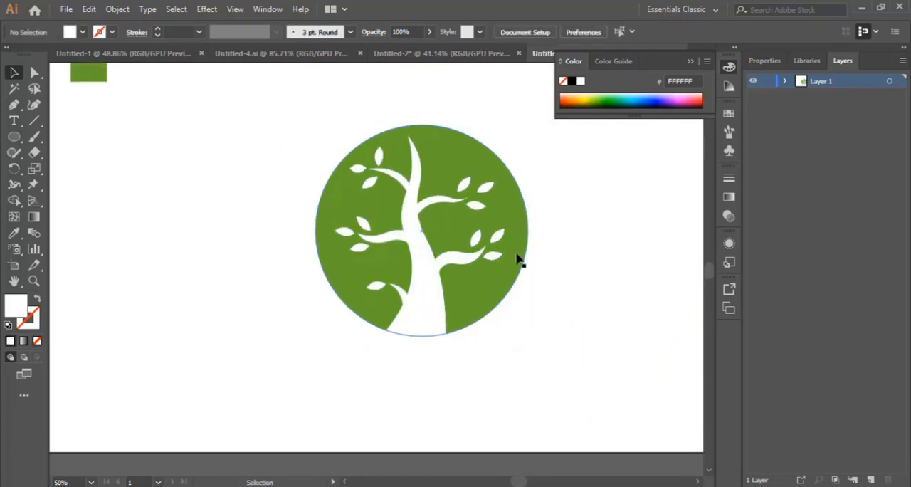
{"action": "left_click", "coordinate": [499, 237]}
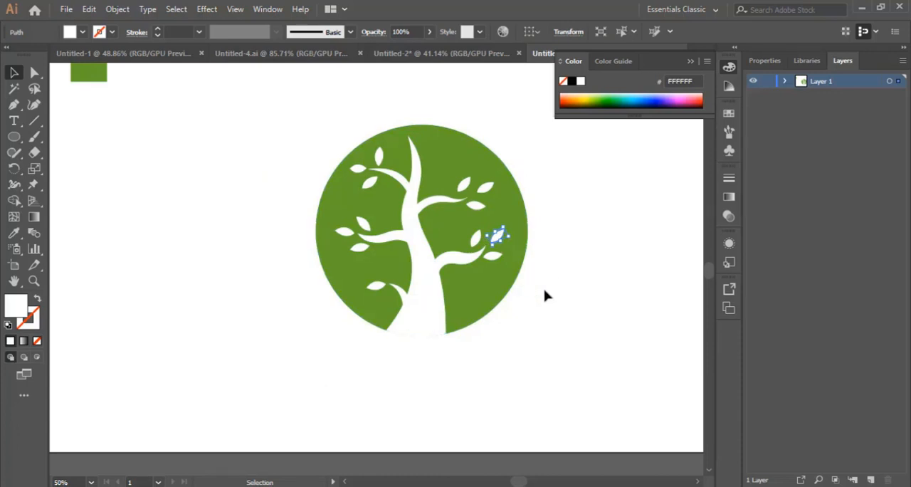
{"action": "left_click", "coordinate": [545, 292]}
{"action": "left_click", "coordinate": [506, 215]}
{"action": "left_click", "coordinate": [588, 329]}
{"action": "scroll", "coordinate": [588, 361], "scroll_direction": "up", "scroll_amount": 3}
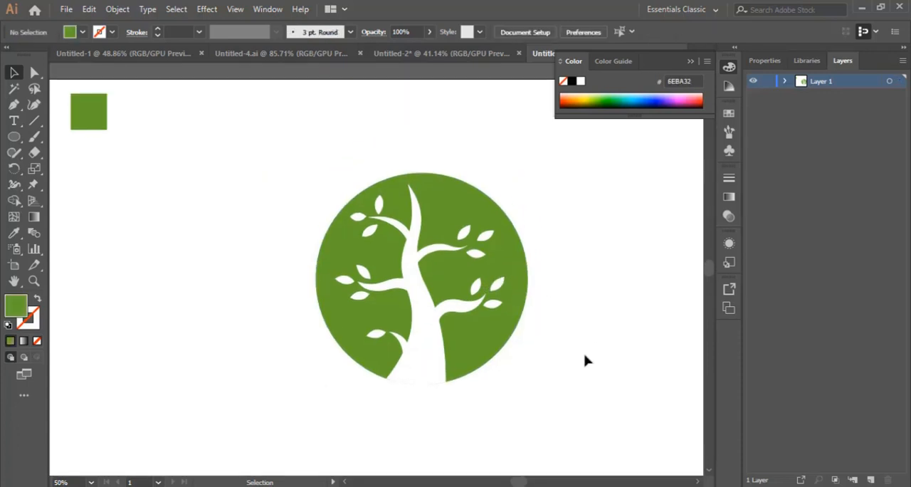
Step: Try a lighter green fill, 88E03B, on the background circle
{"action": "left_click", "coordinate": [527, 276]}
{"action": "scroll", "coordinate": [260, 285], "scroll_direction": "down", "scroll_amount": 3}
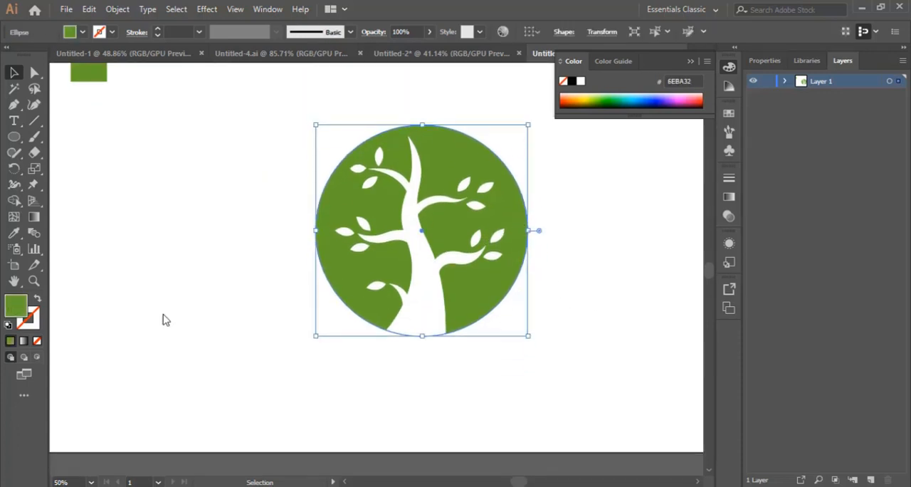
{"action": "double_click", "coordinate": [15, 306]}
{"action": "left_click", "coordinate": [597, 215]}
{"action": "left_click", "coordinate": [625, 197]}
{"action": "left_click", "coordinate": [804, 185]}
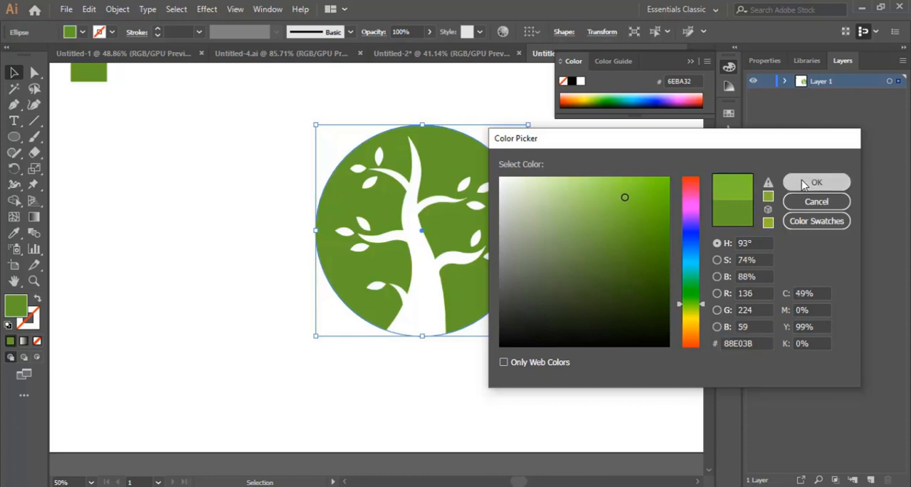
Step: Try an orange fill, E88D0A, on the background circle
{"action": "double_click", "coordinate": [21, 310]}
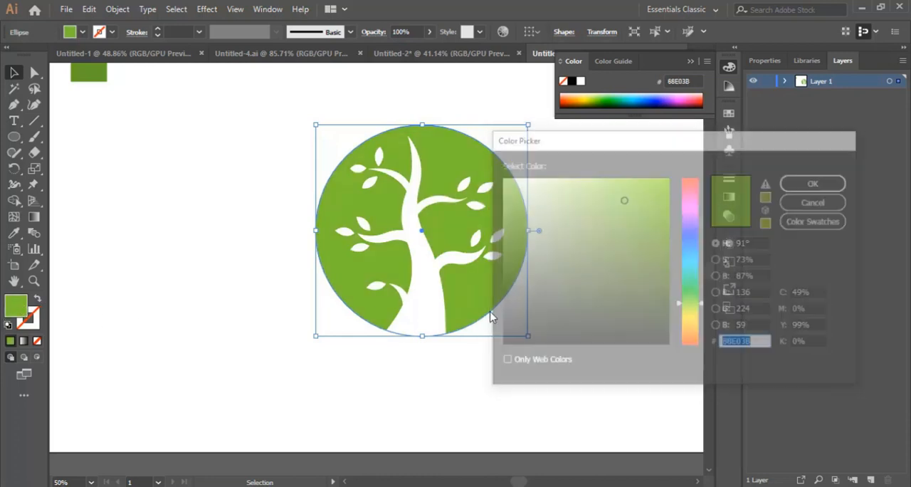
{"action": "left_click_drag", "start_coordinate": [695, 330], "coordinate": [700, 335]}
{"action": "left_click", "coordinate": [661, 187]}
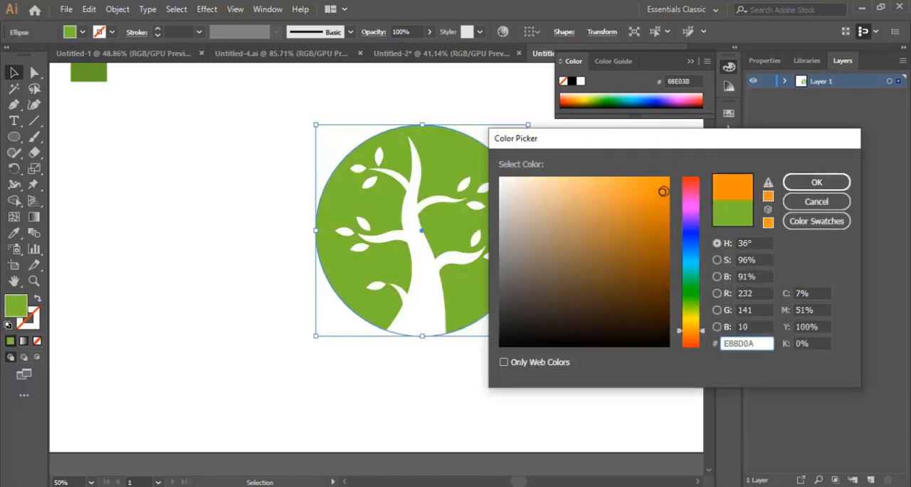
{"action": "left_click", "coordinate": [817, 182]}
{"action": "left_click", "coordinate": [578, 301]}
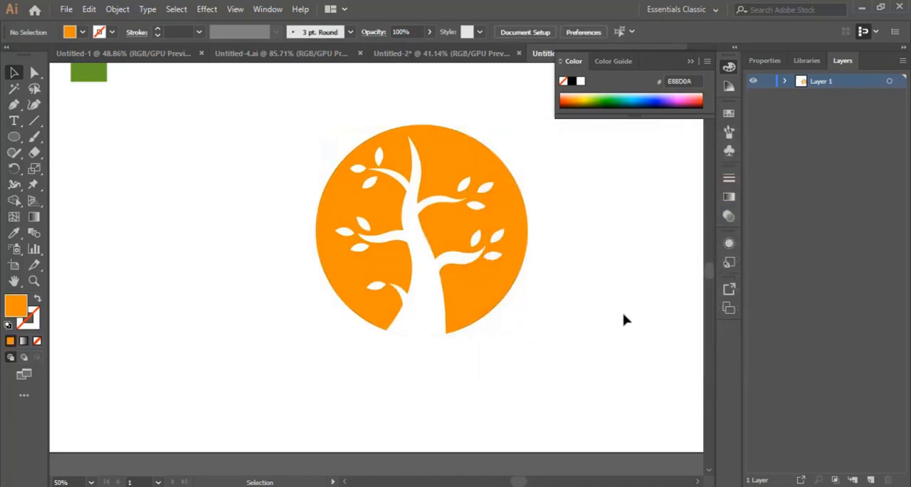
Step: Undo both fill colour changes on the background circle and deselect it
{"action": "key", "text": "ctrl+z"}
{"action": "key", "text": "ctrl+z"}
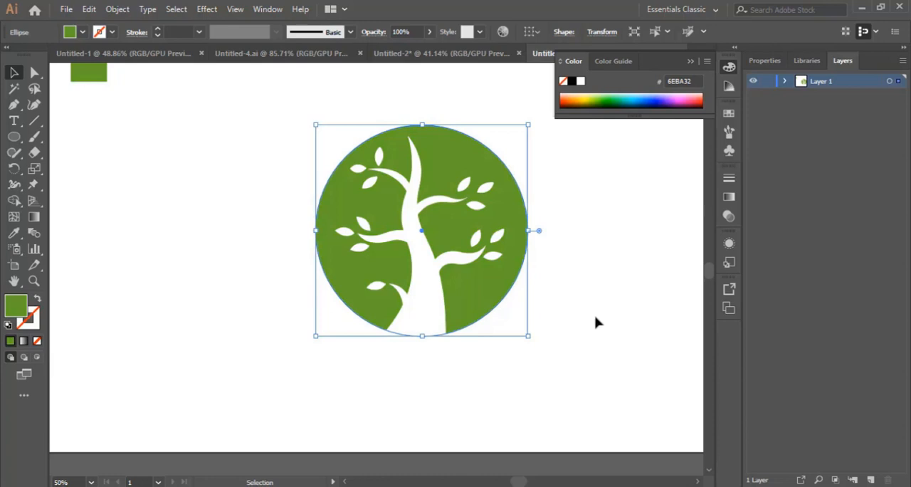
{"action": "left_click", "coordinate": [611, 331]}
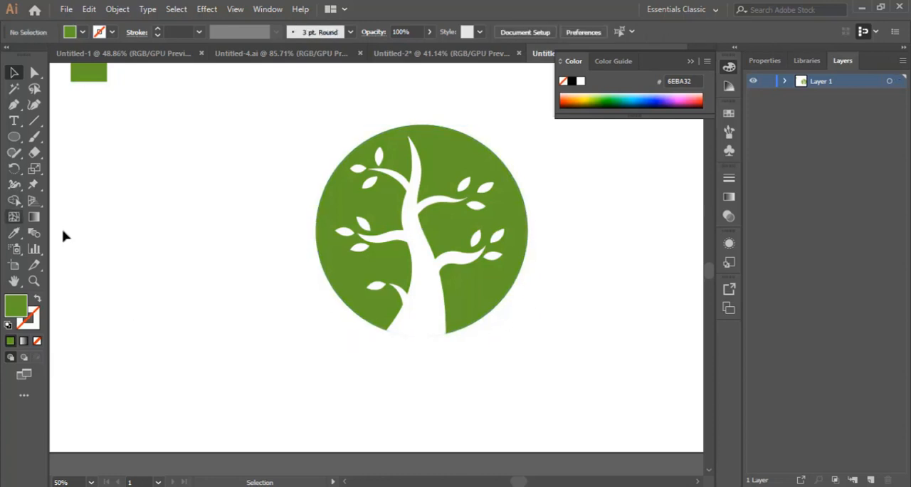
Step: Add the text "TREE LOGO" below the circle and set its font size to 72 pt
{"action": "left_click", "coordinate": [14, 121]}
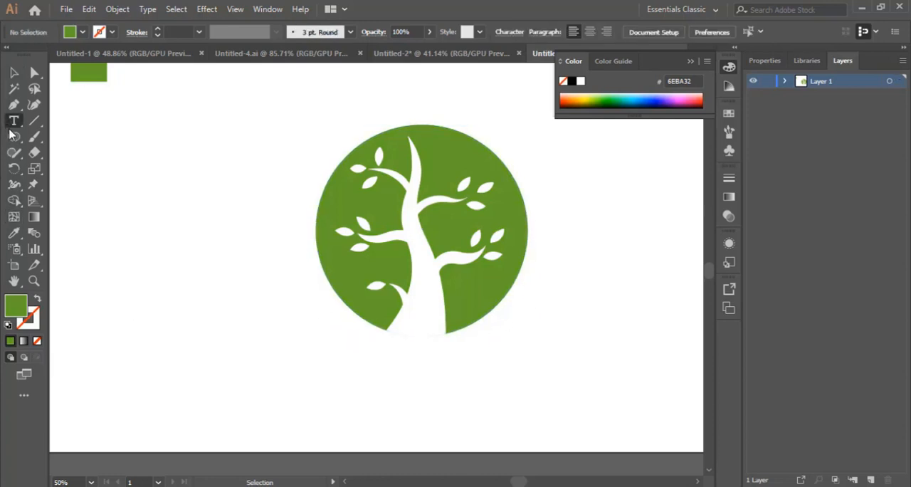
{"action": "left_click", "coordinate": [407, 371]}
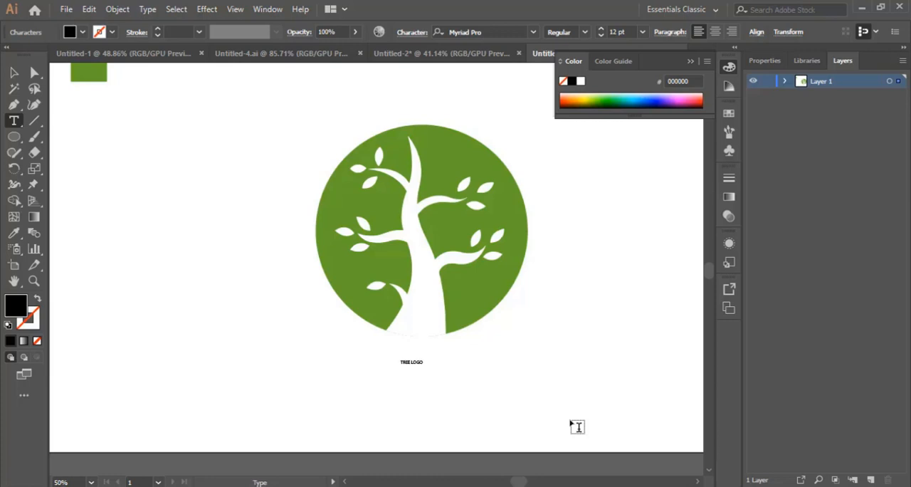
{"action": "key", "text": "ctrl+a"}
{"action": "left_click", "coordinate": [641, 32]}
{"action": "left_click", "coordinate": [670, 269]}
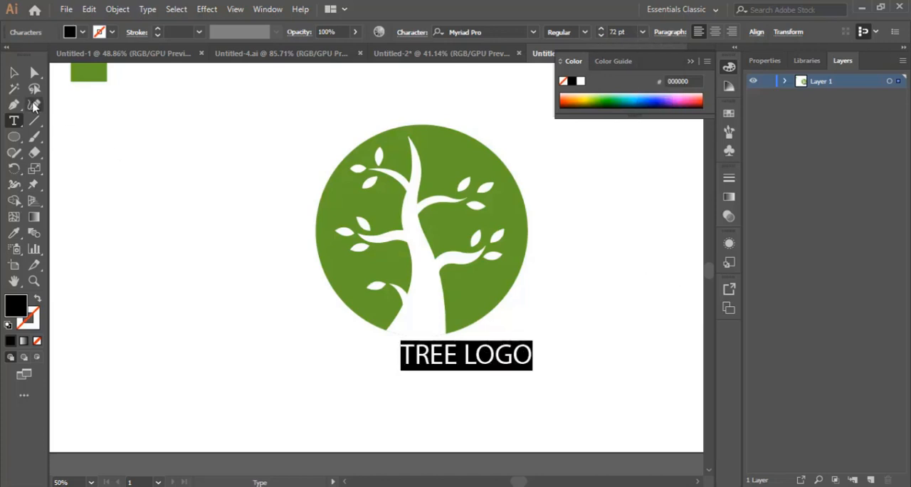
Step: Move the "TREE LOGO" text so that it sits centred beneath the circle
{"action": "left_click", "coordinate": [13, 71]}
{"action": "left_click", "coordinate": [577, 389]}
{"action": "left_click_drag", "start_coordinate": [473, 371], "coordinate": [453, 390]}
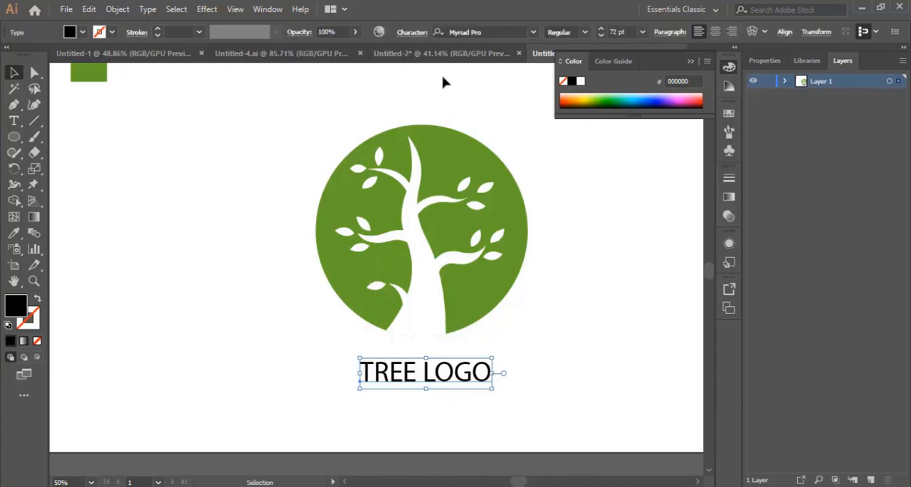
Step: Compare the finished logo with the version in the Untitled-2 document, returning to the current document
{"action": "left_click", "coordinate": [449, 53]}
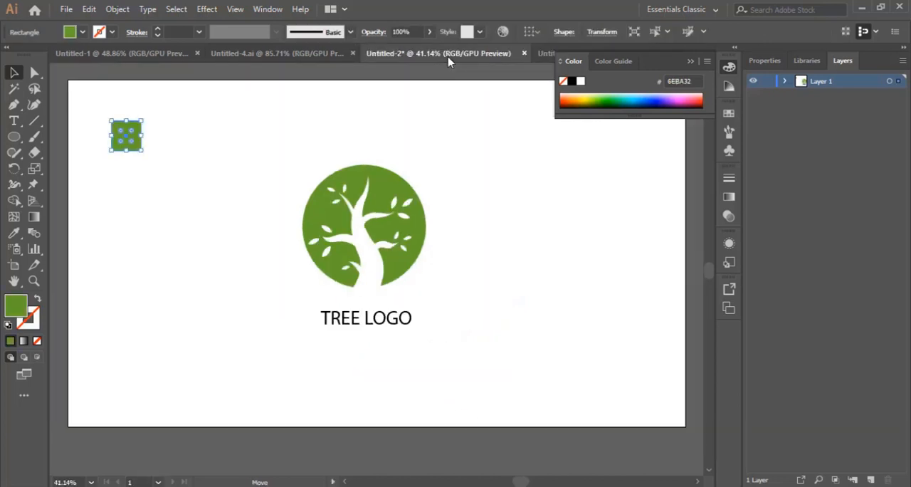
{"action": "left_click", "coordinate": [546, 54]}
{"action": "left_click", "coordinate": [578, 337]}
{"action": "scroll", "coordinate": [588, 341], "scroll_direction": "up", "scroll_amount": 2}
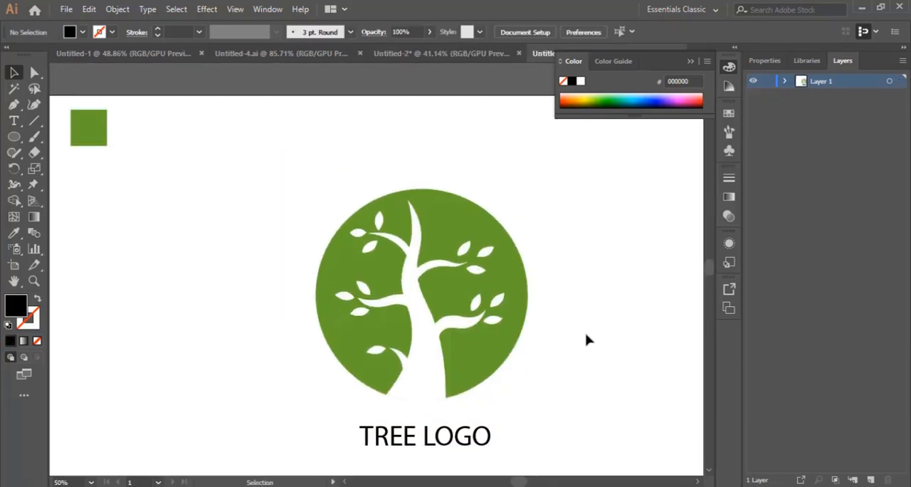
{"action": "scroll", "coordinate": [587, 340], "scroll_direction": "down", "scroll_amount": 2}
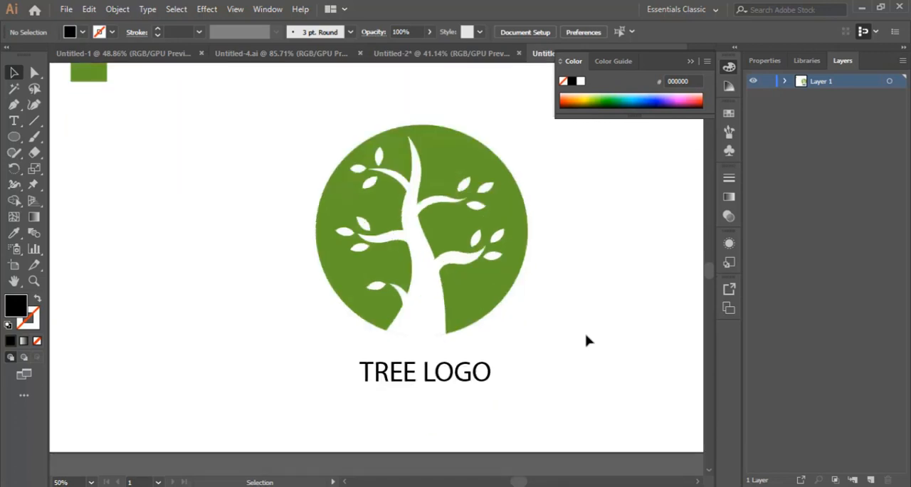